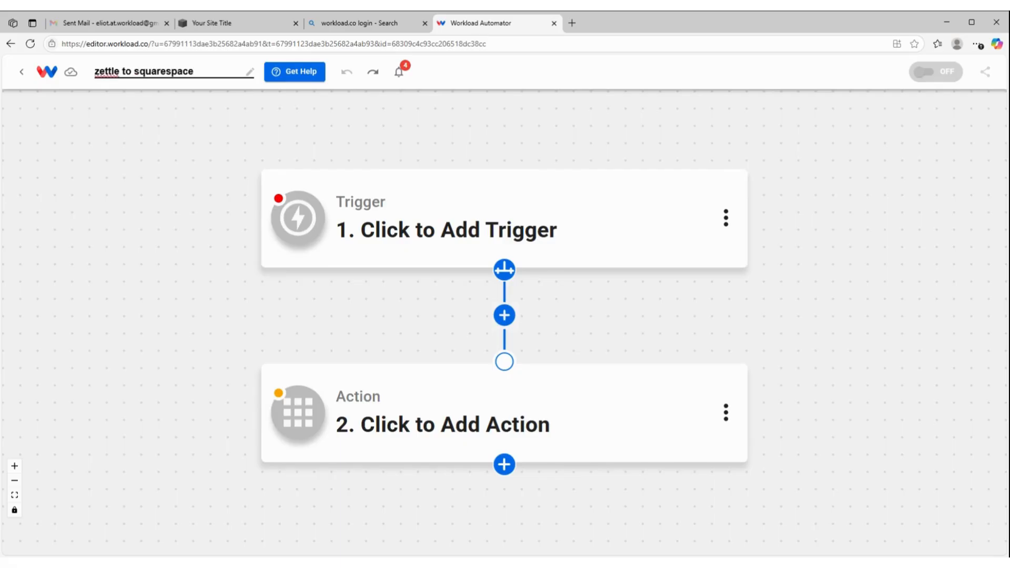
Confirm "zettle to squarespace" as the workflow name and choose Paypal Zettle as the trigger app
{"action": "key", "text": "Return"}
{"action": "mouse_move", "coordinate": [407, 188]}
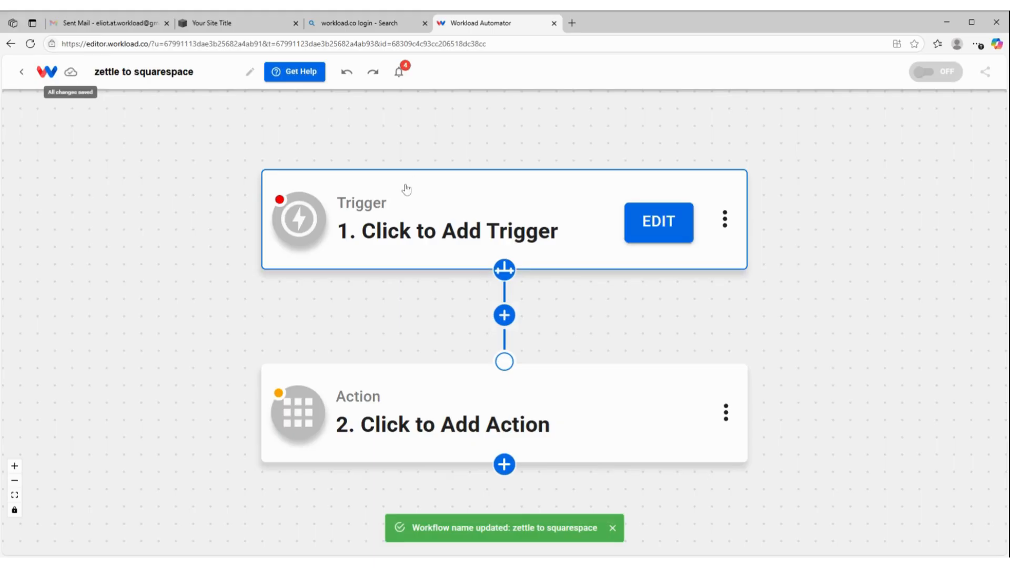
{"action": "left_click", "coordinate": [410, 210]}
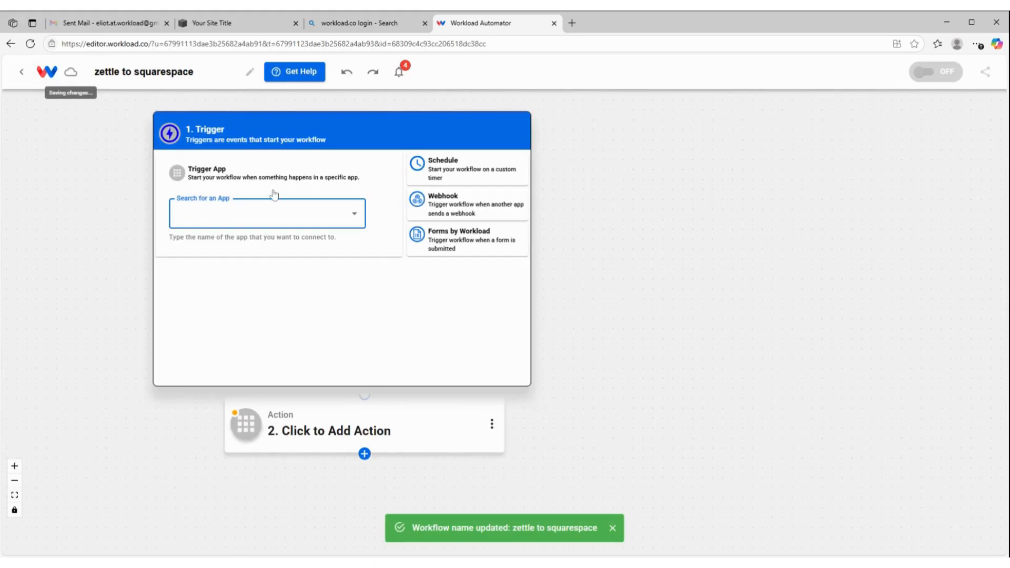
{"action": "type", "text": "zettle"}
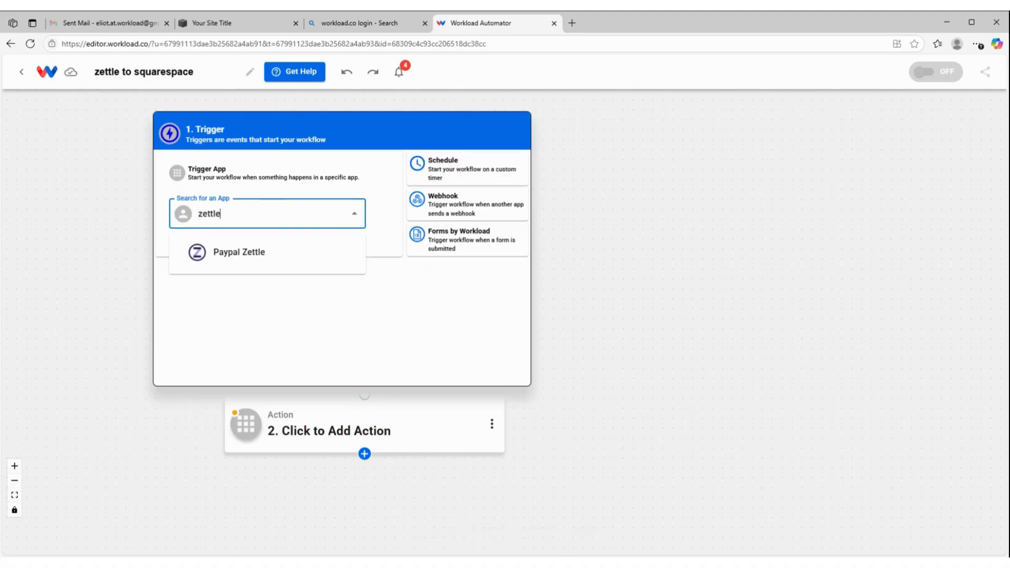
{"action": "left_click", "coordinate": [265, 255]}
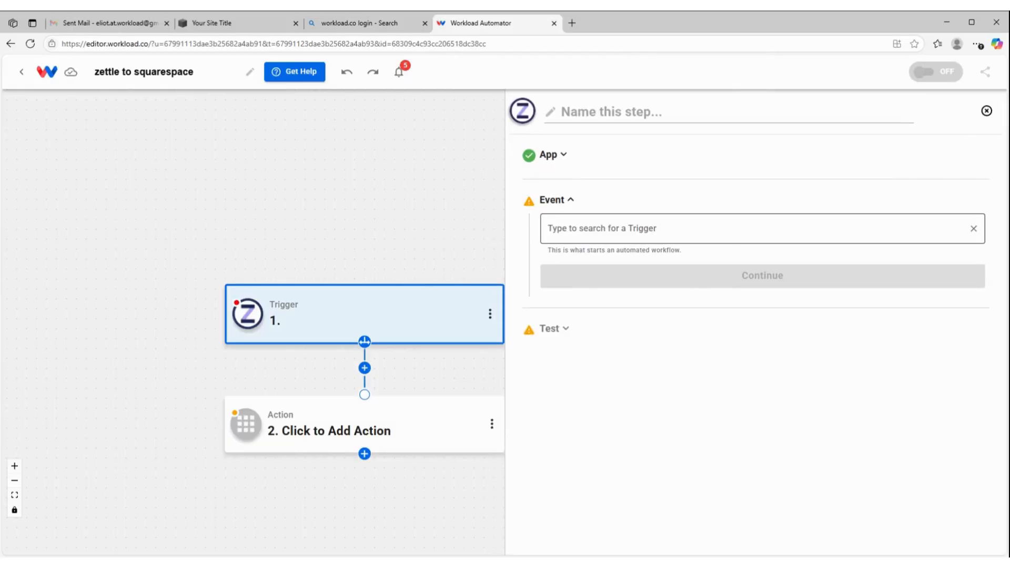
Set the trigger event to New Purchase and accept the connected Dog Race Zettle account
{"action": "left_click", "coordinate": [694, 228]}
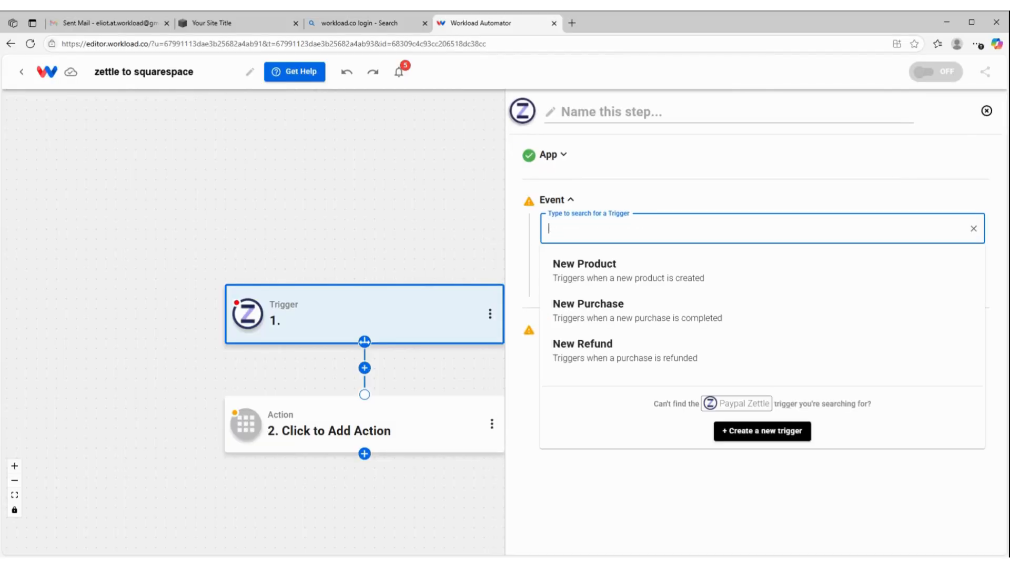
{"action": "left_click", "coordinate": [640, 316]}
{"action": "left_click", "coordinate": [638, 284]}
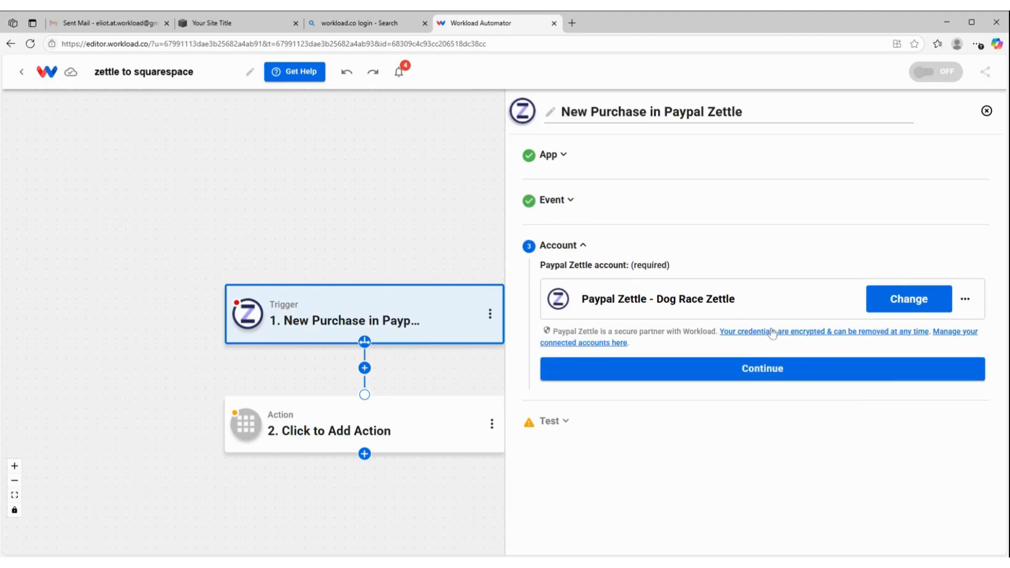
{"action": "left_click", "coordinate": [736, 380]}
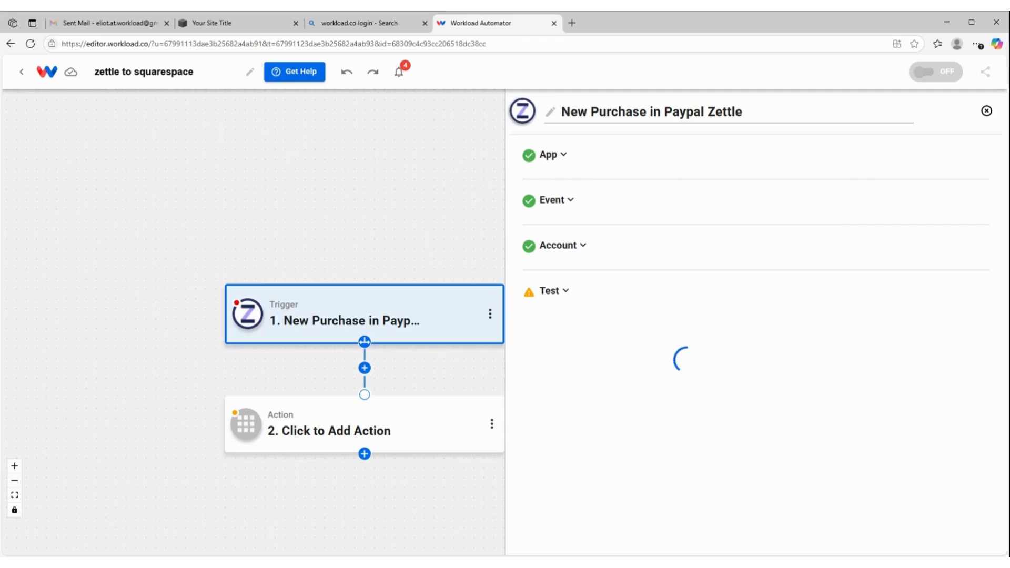
Test the New Purchase trigger, review the fields of the sample purchase, and proceed to the action step
{"action": "left_click", "coordinate": [716, 437]}
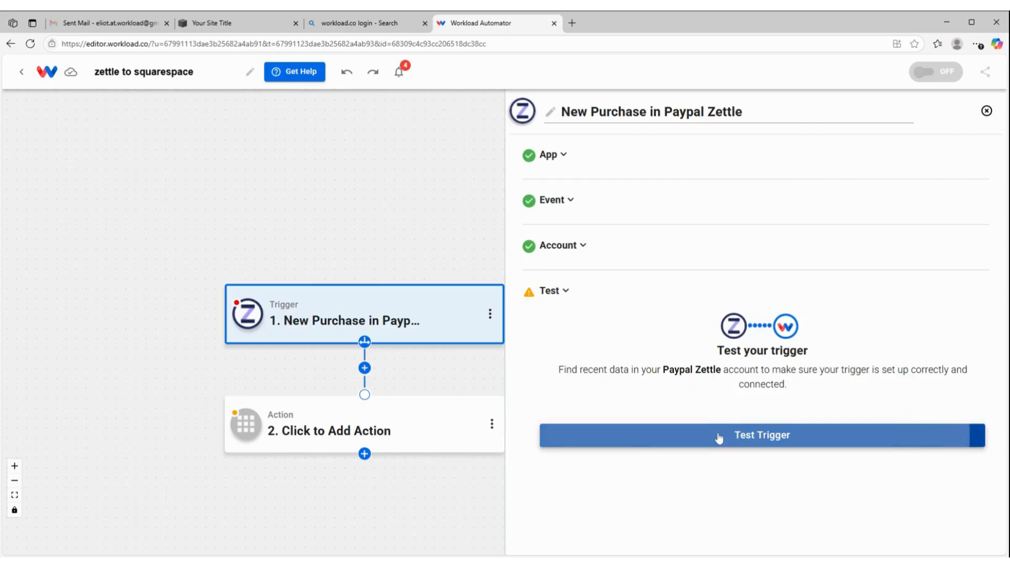
{"action": "scroll", "coordinate": [708, 345], "scroll_direction": "down", "scroll_amount": 3}
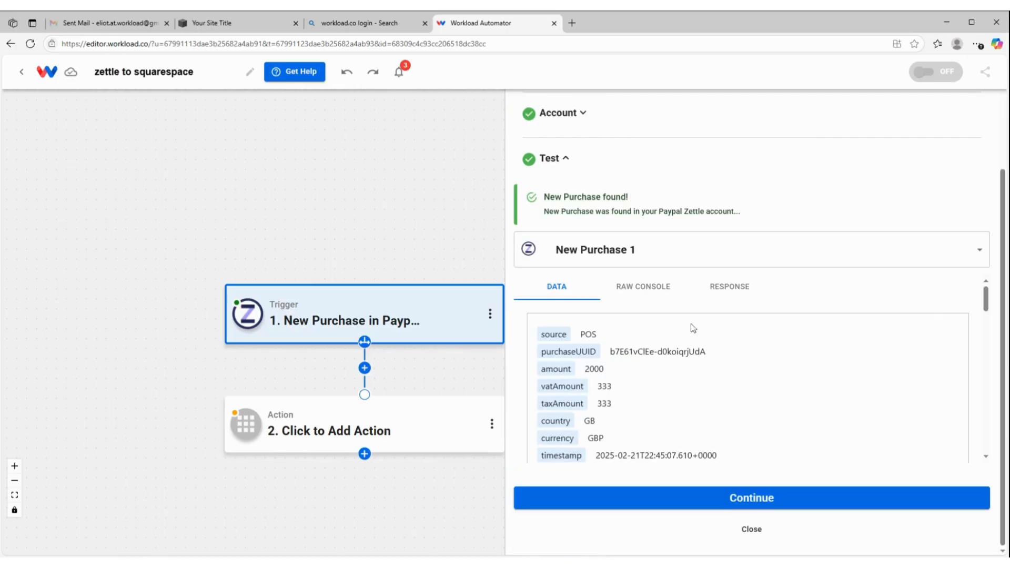
{"action": "scroll", "coordinate": [725, 339], "scroll_direction": "down", "scroll_amount": 5}
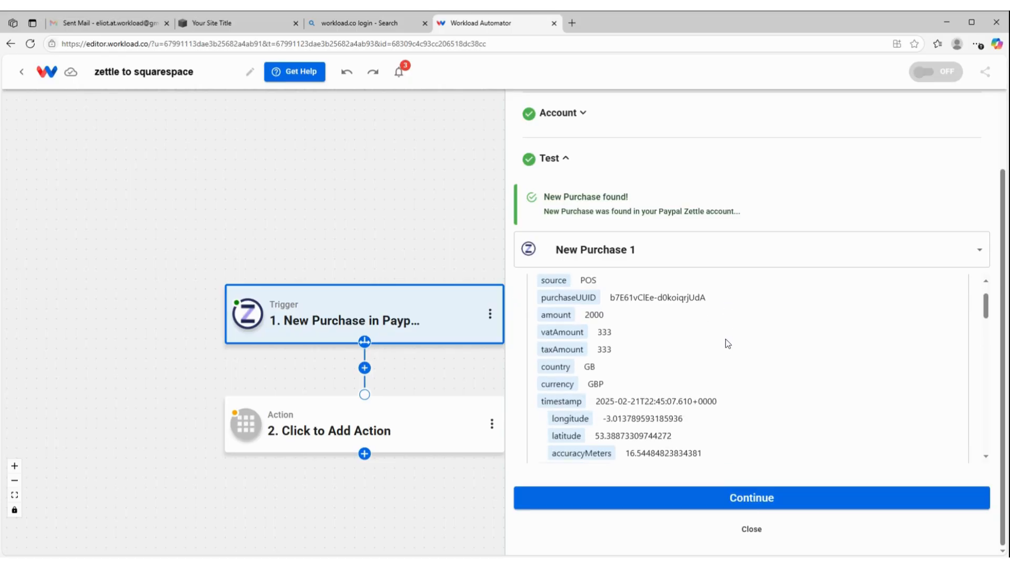
{"action": "scroll", "coordinate": [727, 343], "scroll_direction": "down", "scroll_amount": 5}
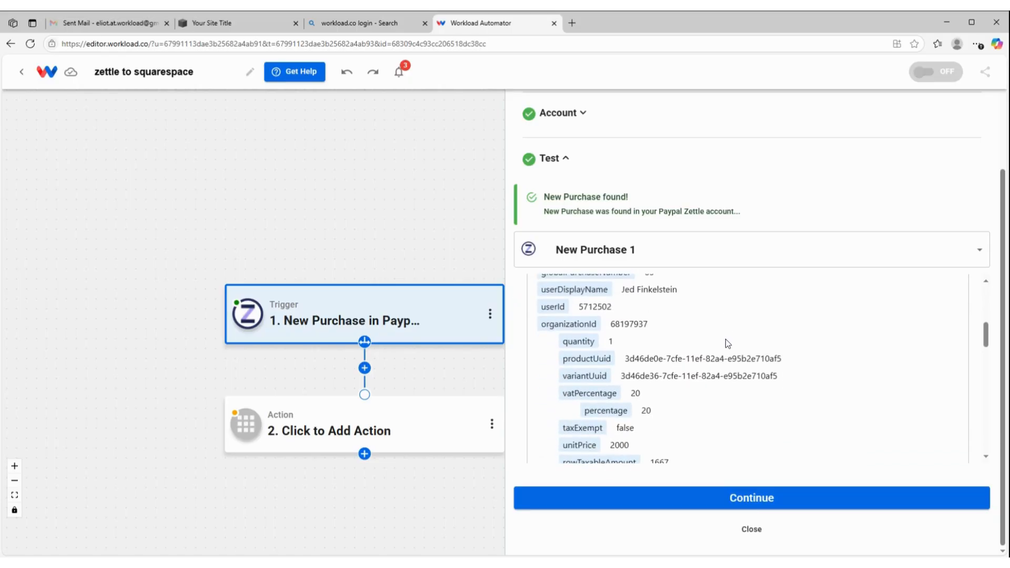
{"action": "scroll", "coordinate": [730, 335], "scroll_direction": "down", "scroll_amount": 2}
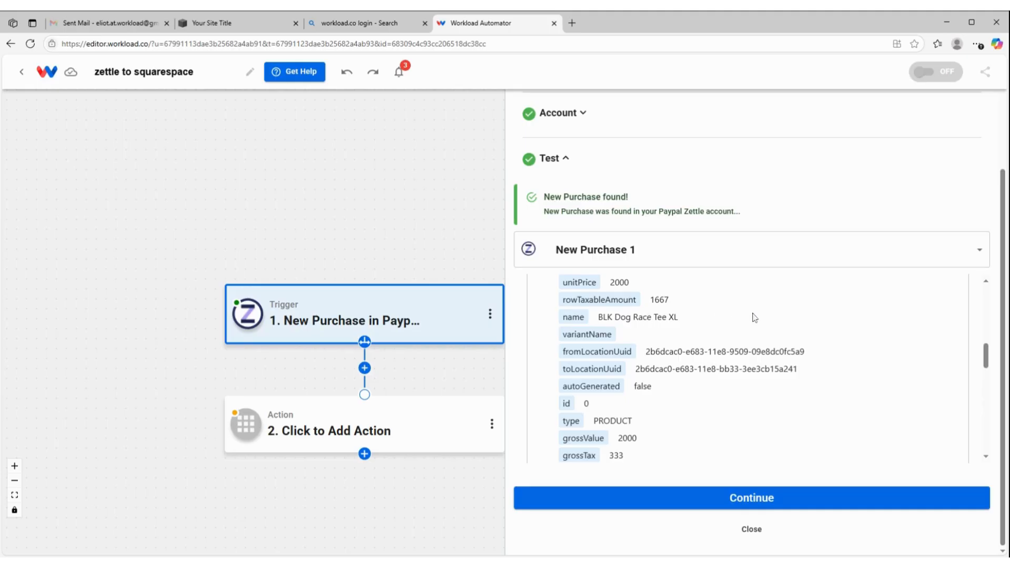
{"action": "left_click", "coordinate": [755, 498]}
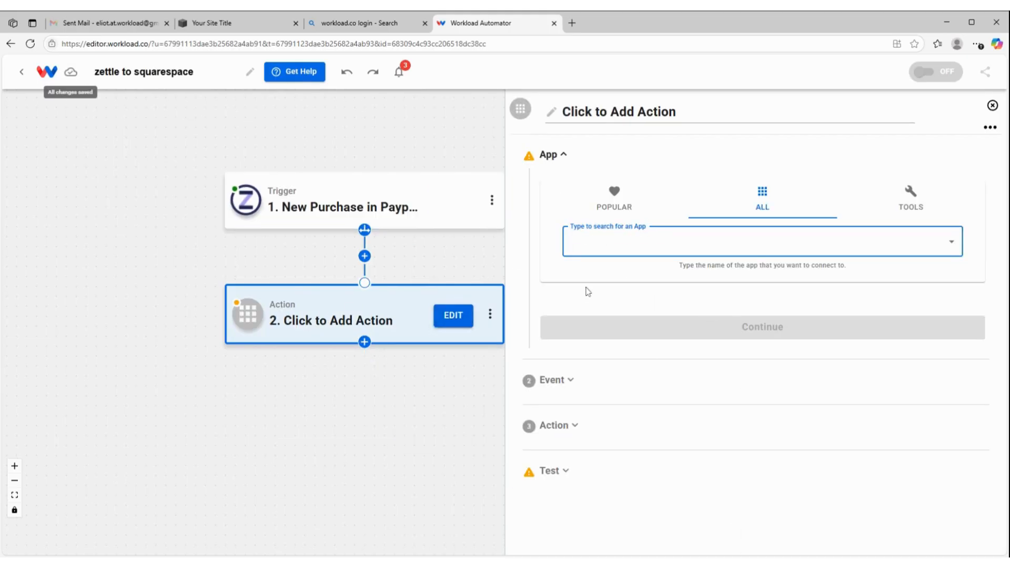
Set the second step to Squarespace's Retrieve All Inventory event using the connected Squarespace account
{"action": "type", "text": "square"}
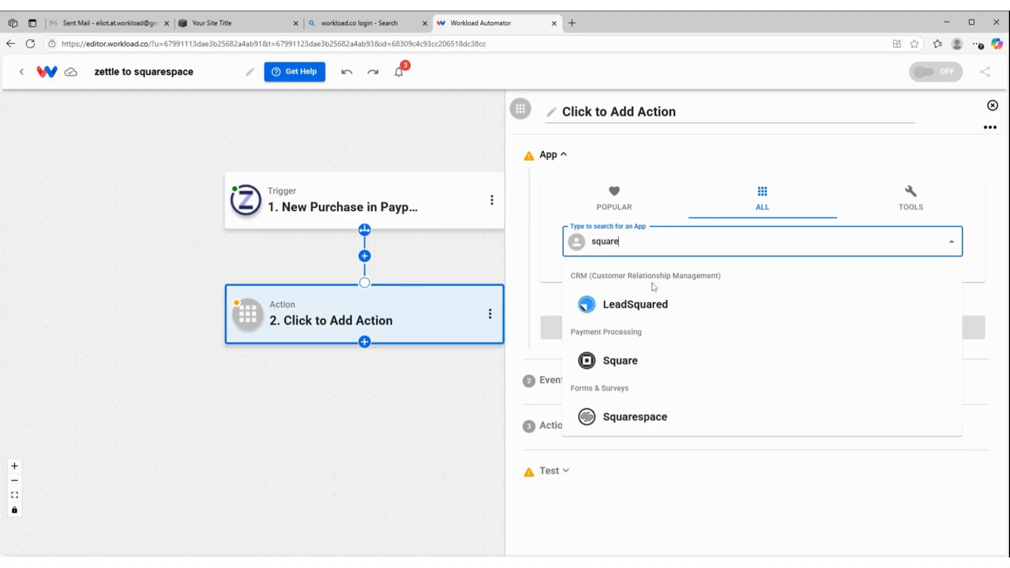
{"action": "left_click", "coordinate": [638, 415]}
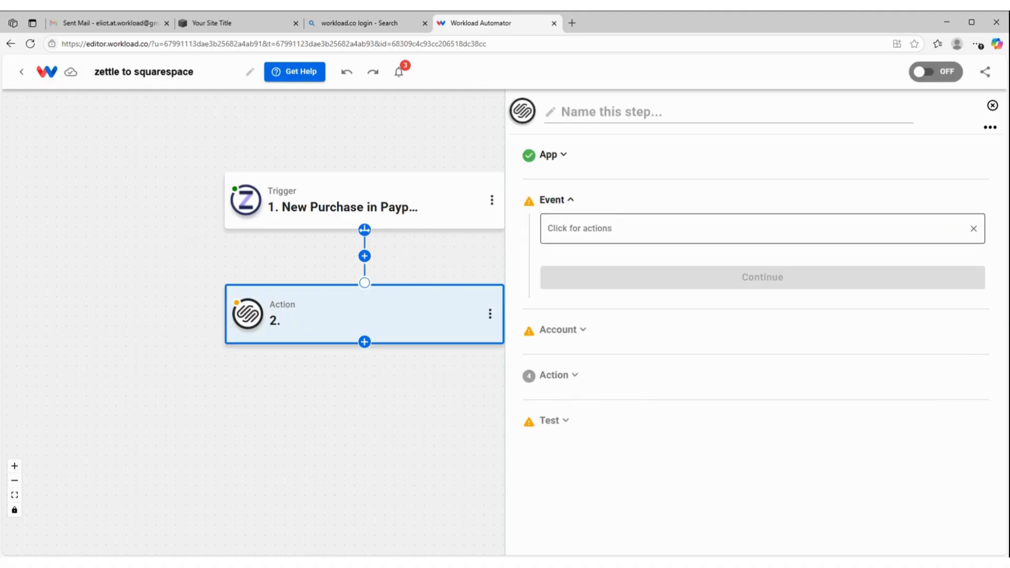
{"action": "left_click", "coordinate": [618, 228]}
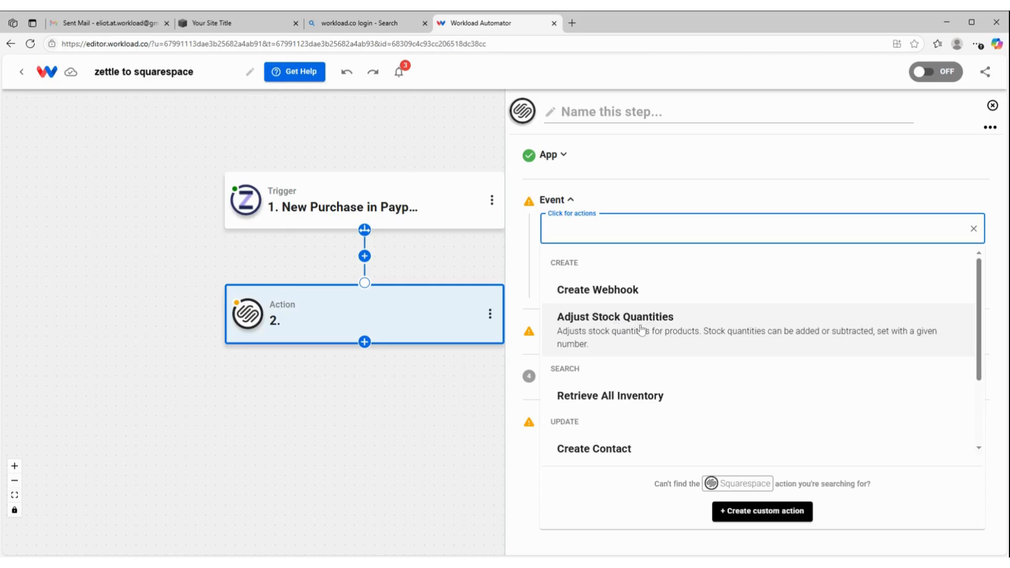
{"action": "left_click", "coordinate": [629, 394]}
{"action": "left_click", "coordinate": [669, 289]}
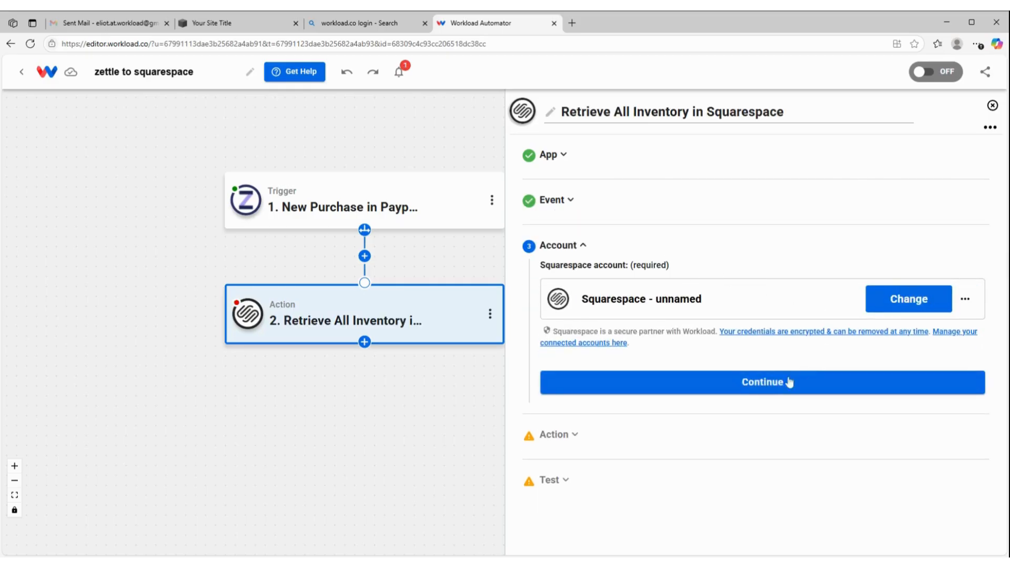
{"action": "left_click", "coordinate": [714, 383]}
{"action": "left_click", "coordinate": [713, 378]}
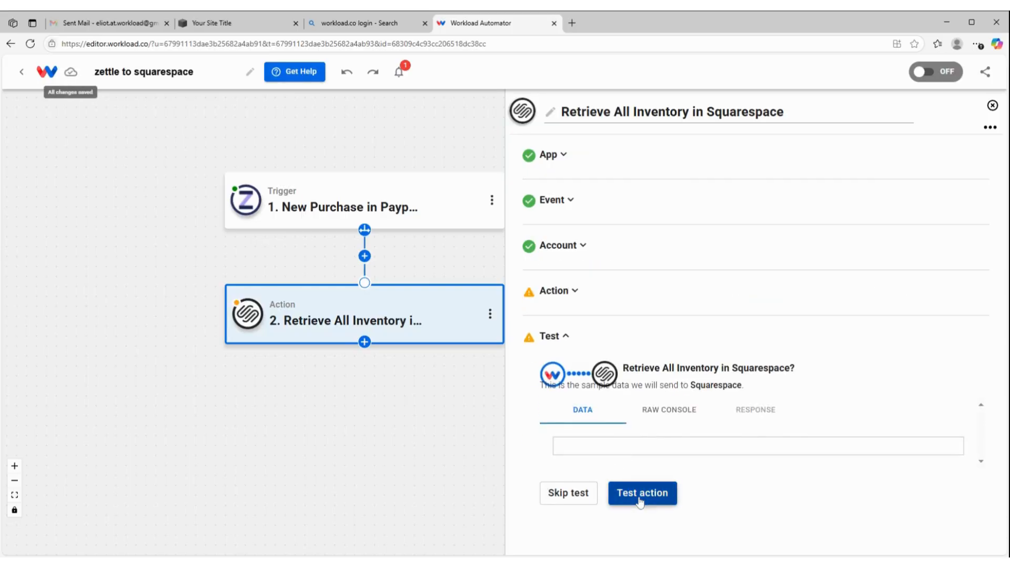
Test the Retrieve All Inventory action and examine the SKU, quantity, variantId and descriptor of the returned products
{"action": "left_click", "coordinate": [642, 499]}
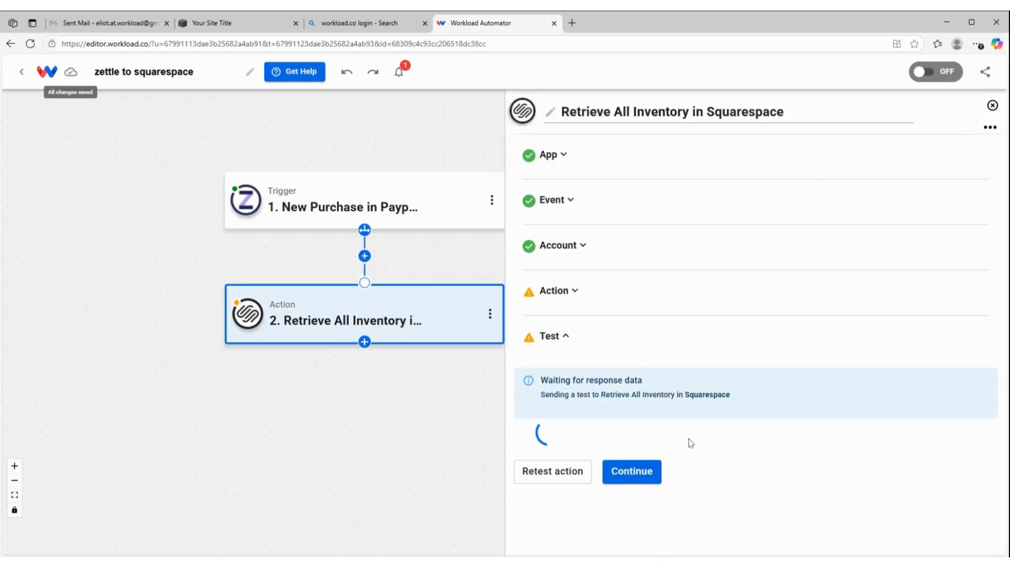
{"action": "scroll", "coordinate": [687, 439], "scroll_direction": "down", "scroll_amount": 2}
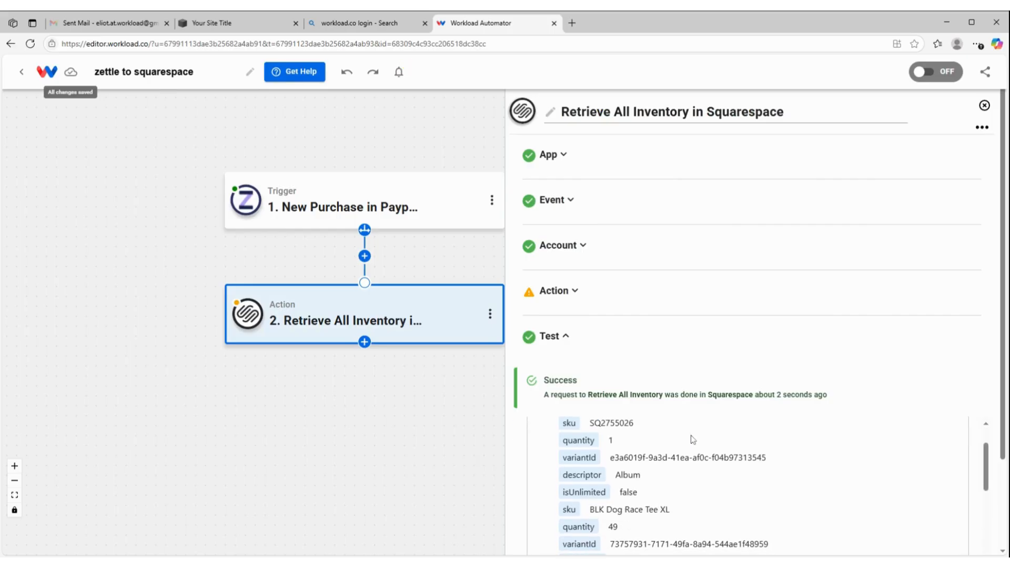
{"action": "scroll", "coordinate": [724, 475], "scroll_direction": "down", "scroll_amount": 2}
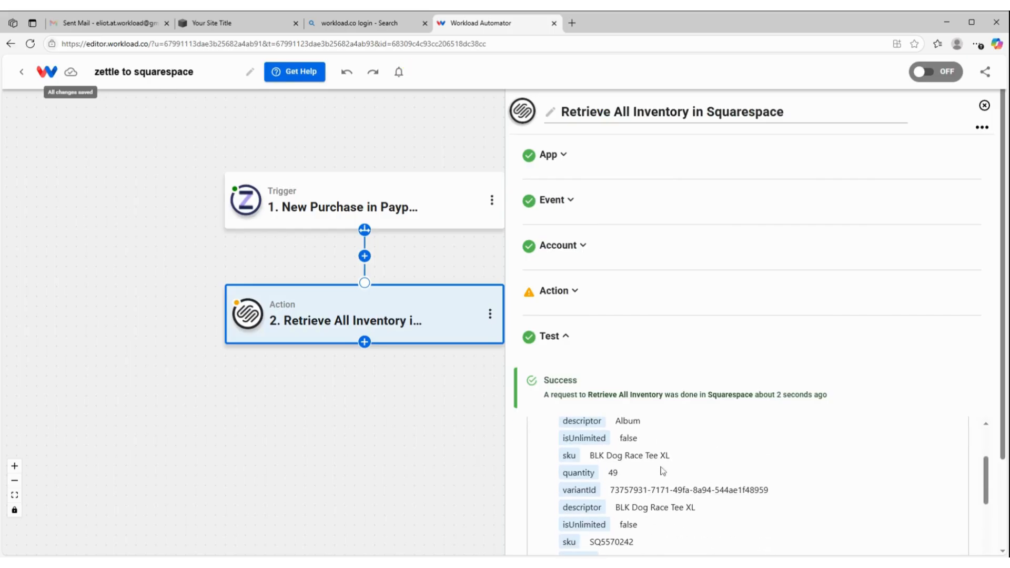
{"action": "scroll", "coordinate": [663, 466], "scroll_direction": "up", "scroll_amount": 4}
{"action": "scroll", "coordinate": [639, 492], "scroll_direction": "down", "scroll_amount": 3}
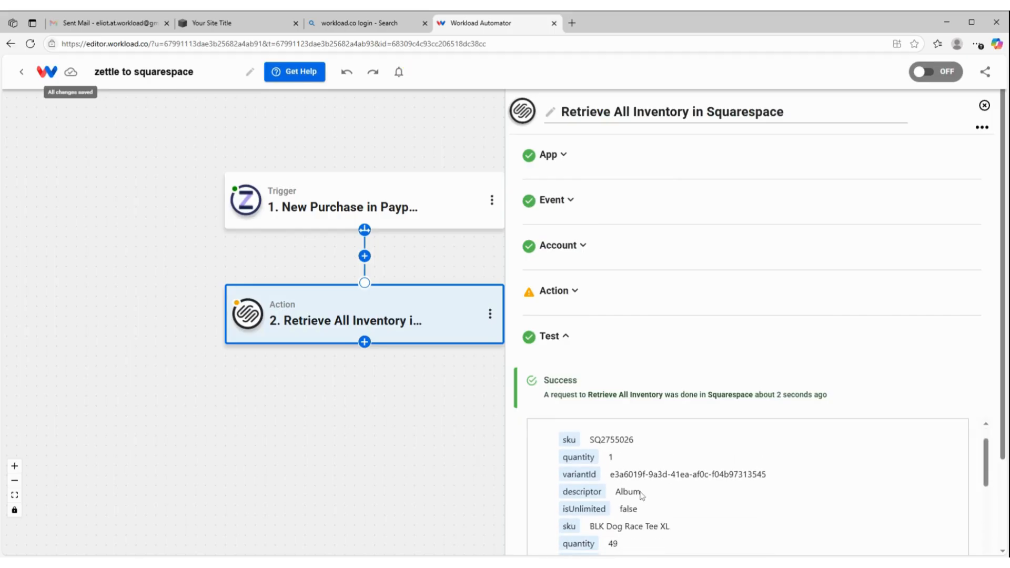
{"action": "scroll", "coordinate": [608, 487], "scroll_direction": "up", "scroll_amount": 3}
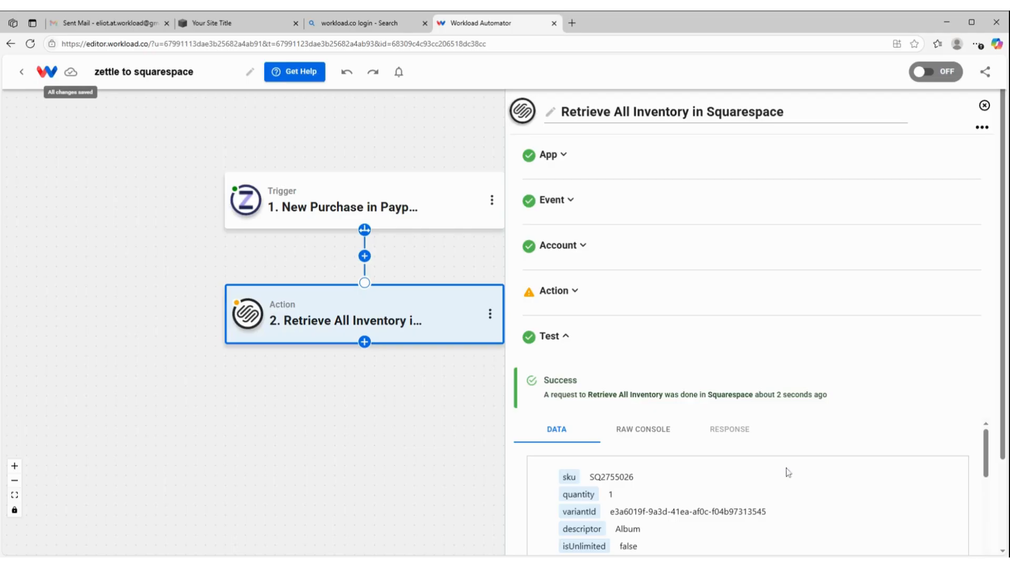
{"action": "scroll", "coordinate": [762, 475], "scroll_direction": "down", "scroll_amount": 4}
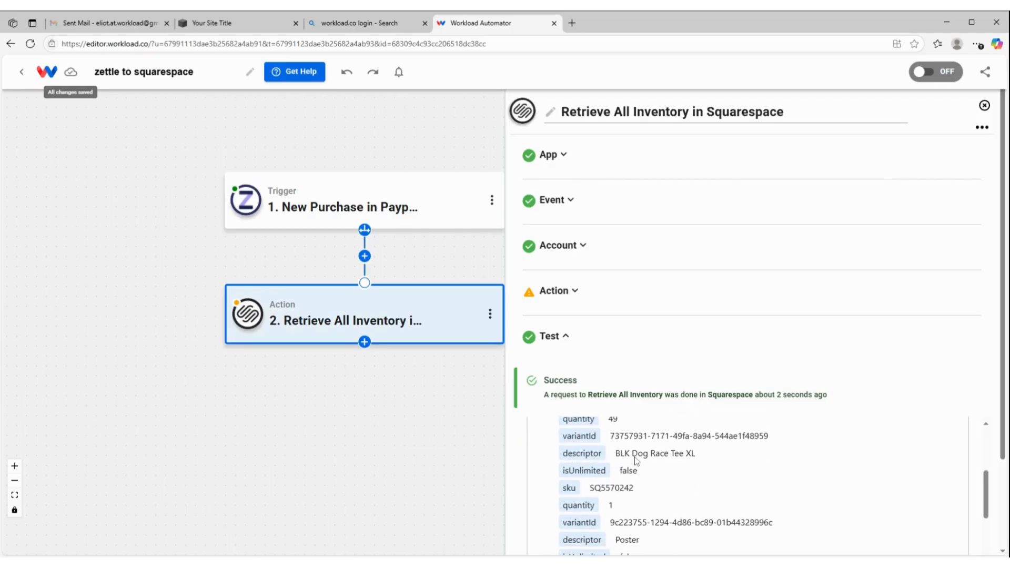
{"action": "scroll", "coordinate": [678, 465], "scroll_direction": "up", "scroll_amount": 1}
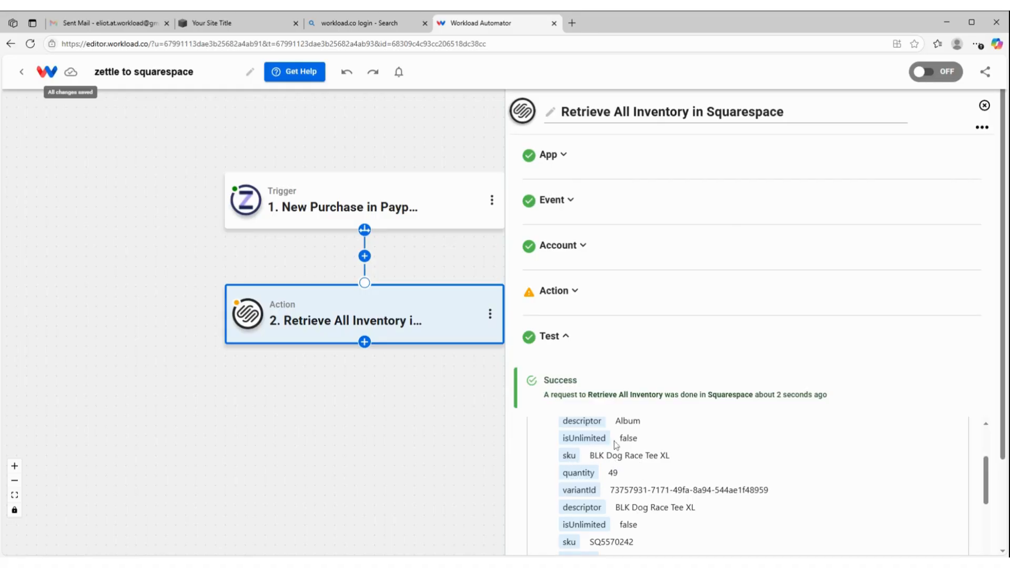
Check the products' SKUs and stock in the Squarespace product list, and finish the Retrieve All Inventory step in Workload
{"action": "left_click", "coordinate": [220, 27]}
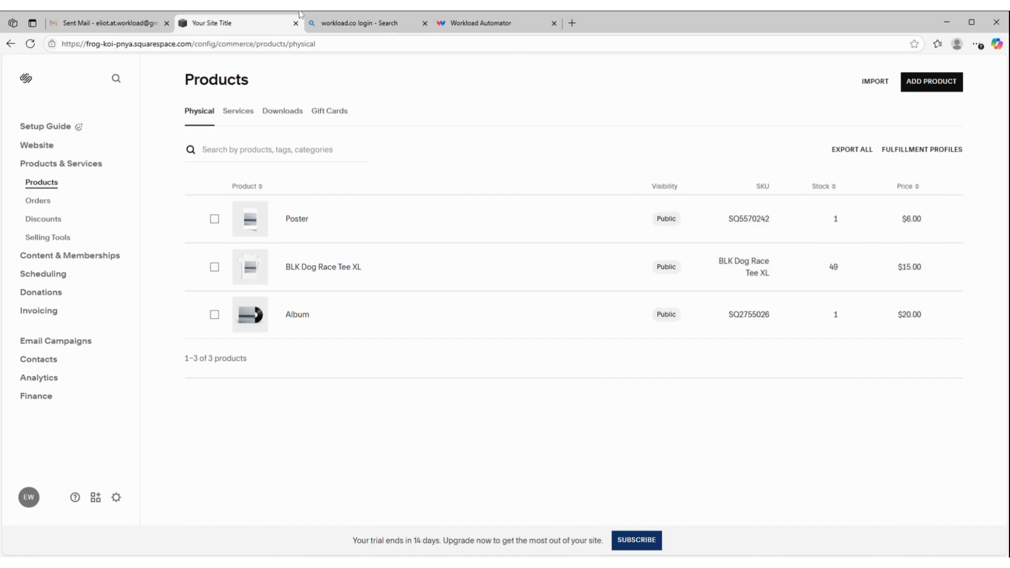
{"action": "left_click", "coordinate": [485, 21]}
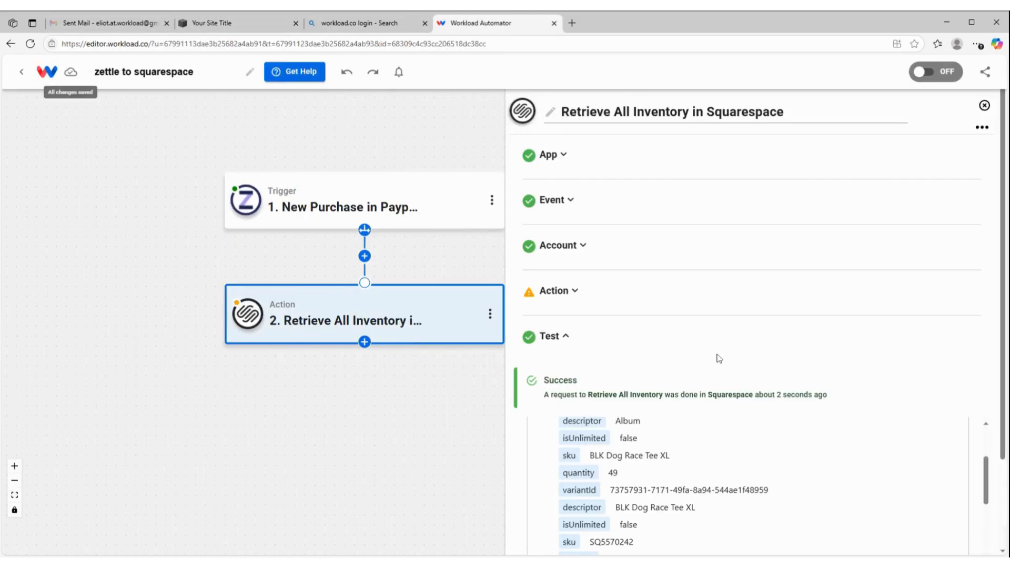
{"action": "scroll", "coordinate": [773, 395], "scroll_direction": "down", "scroll_amount": 2}
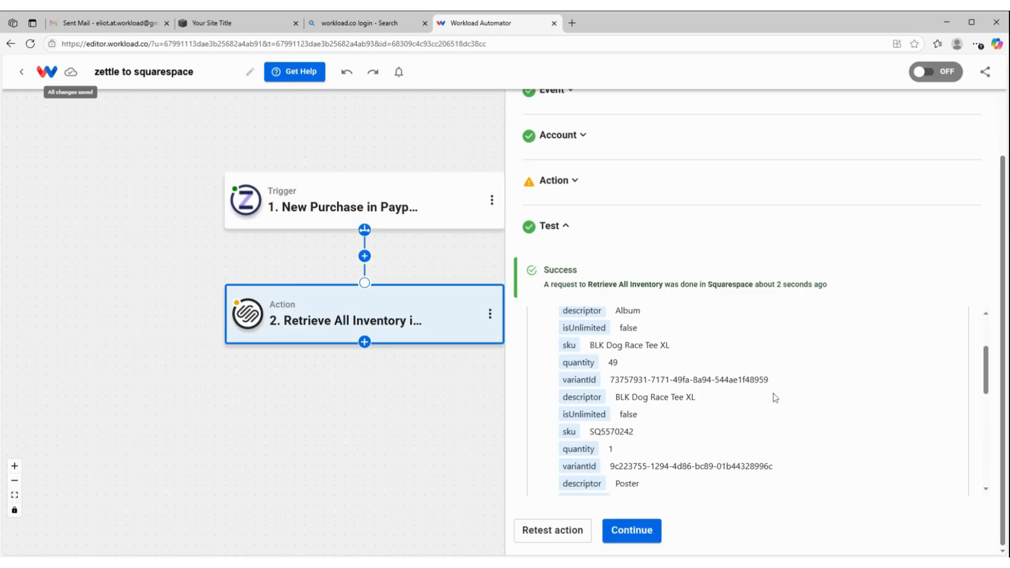
{"action": "left_click", "coordinate": [631, 530]}
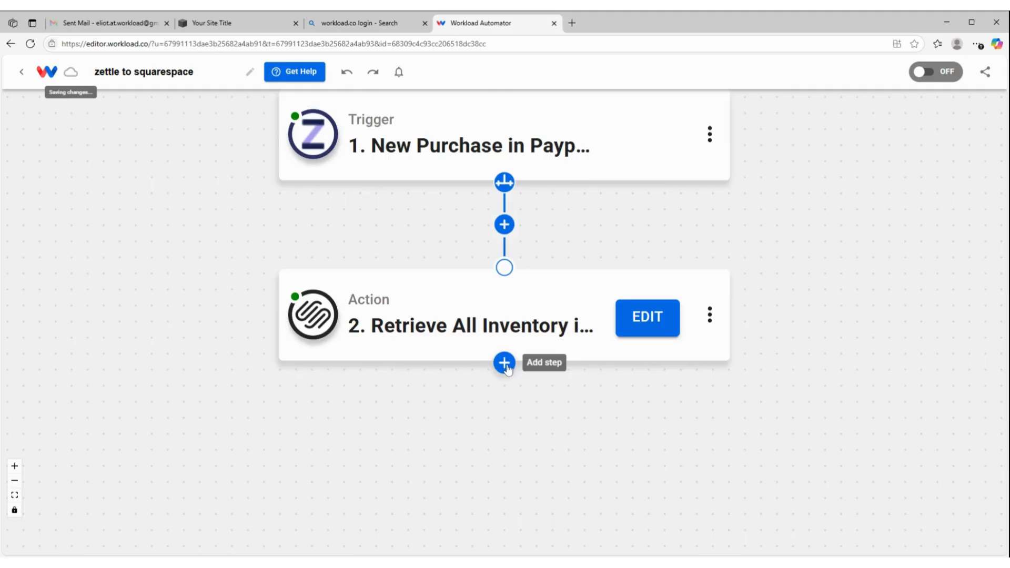
Add a third workflow step using the AI Formatter by Workload tool with the Format Data event
{"action": "left_click", "coordinate": [505, 363]}
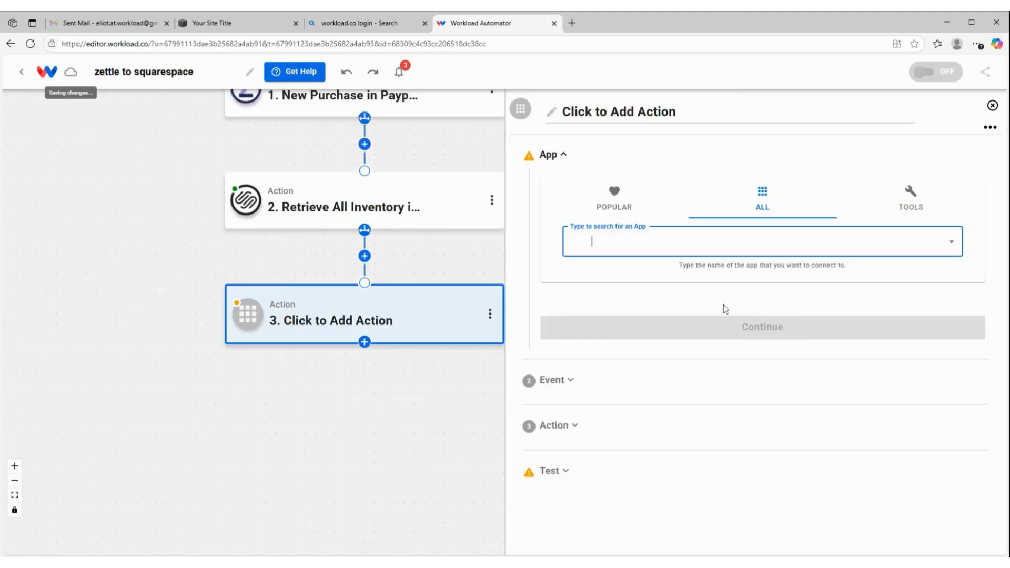
{"action": "left_click", "coordinate": [904, 205]}
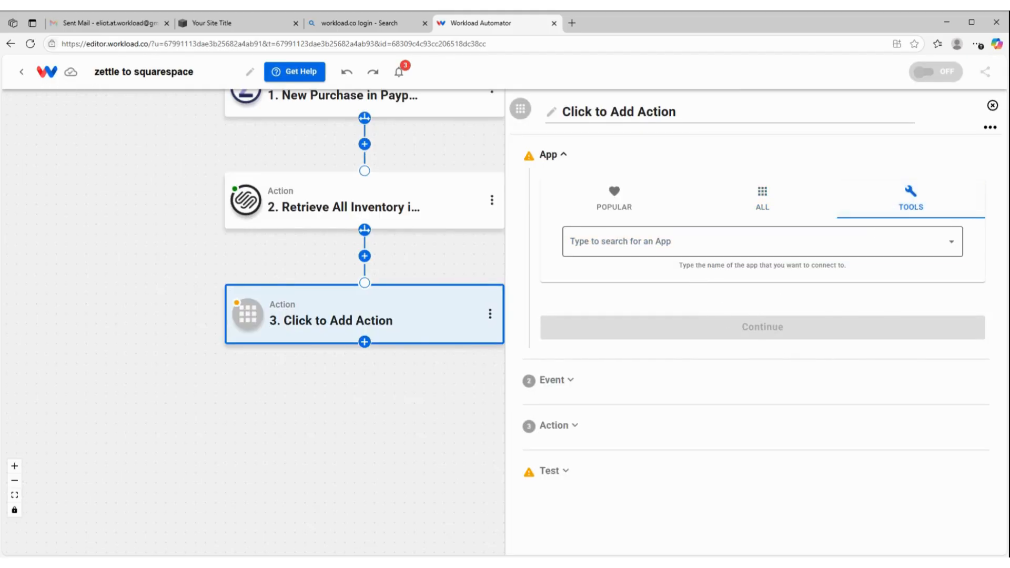
{"action": "left_click", "coordinate": [592, 241]}
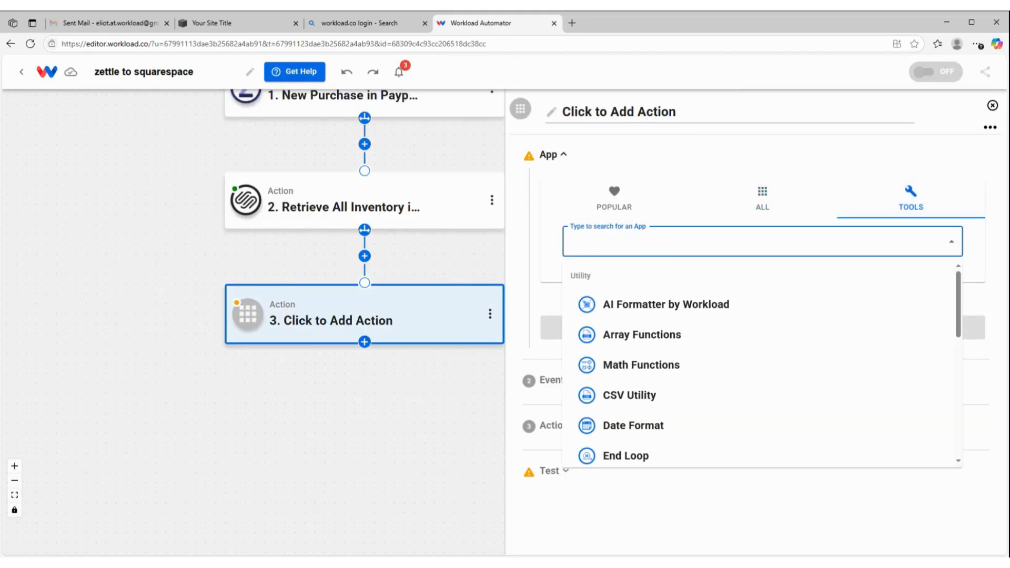
{"action": "left_click", "coordinate": [622, 308]}
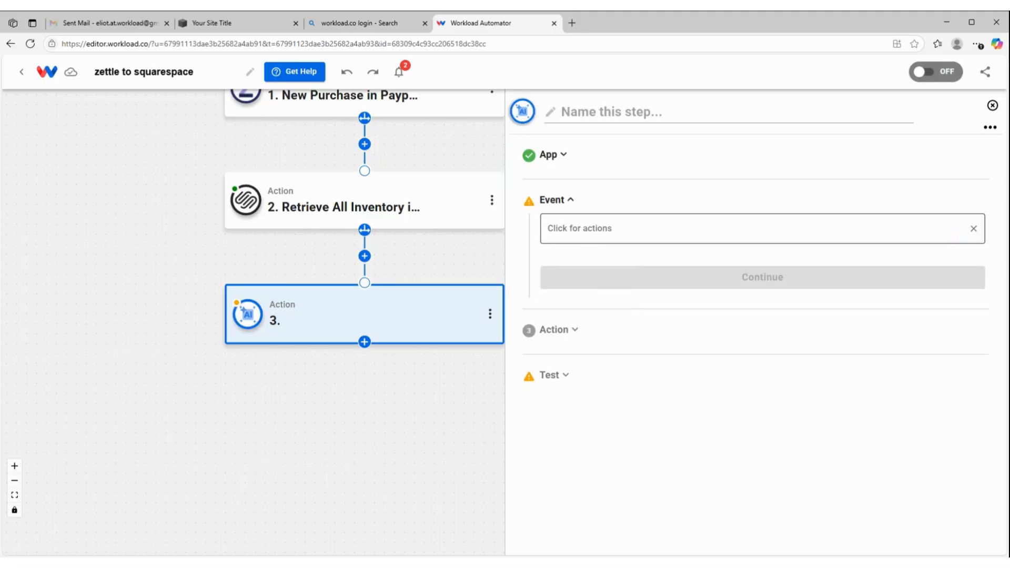
{"action": "left_click", "coordinate": [597, 300]}
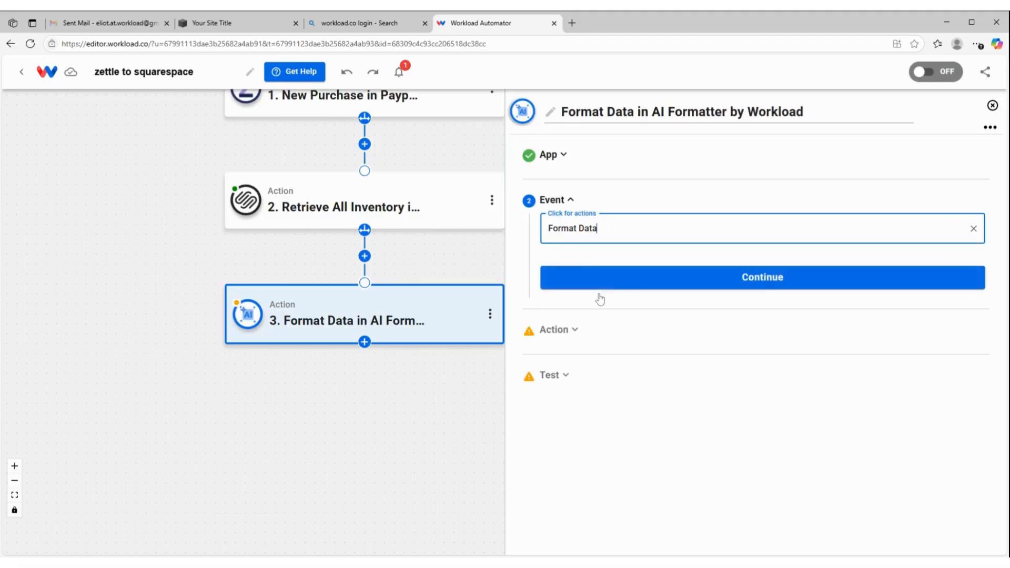
{"action": "left_click", "coordinate": [698, 289]}
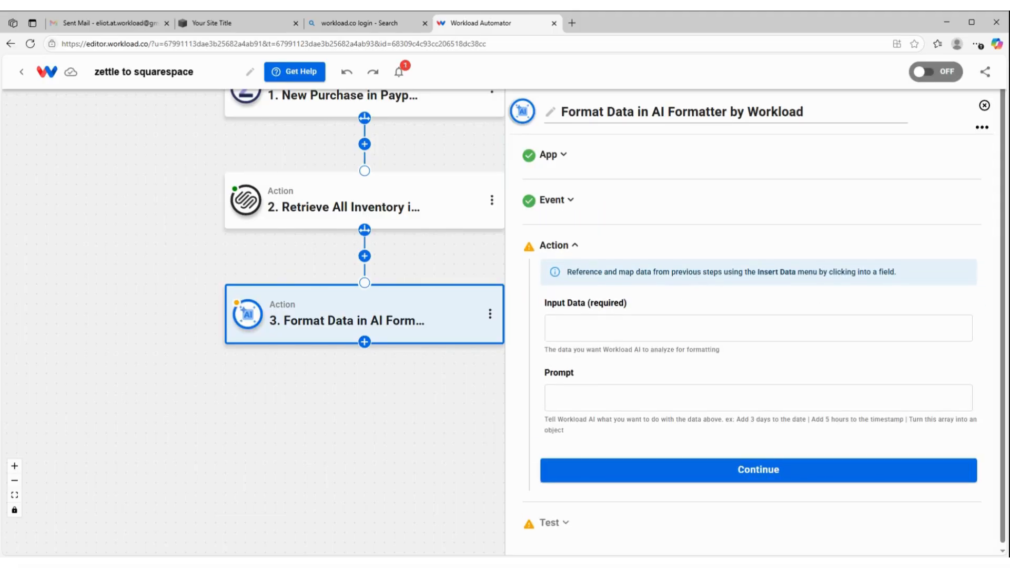
Map the entire output of the New Purchase in Paypal Zettle step into the AI Formatter's Input Data
{"action": "left_click", "coordinate": [758, 328]}
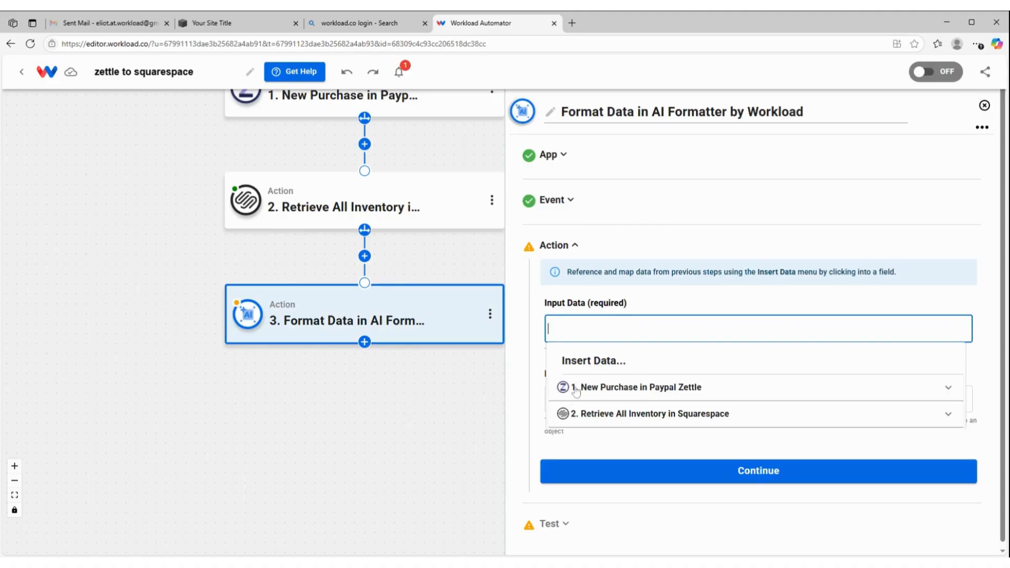
{"action": "left_click", "coordinate": [629, 392]}
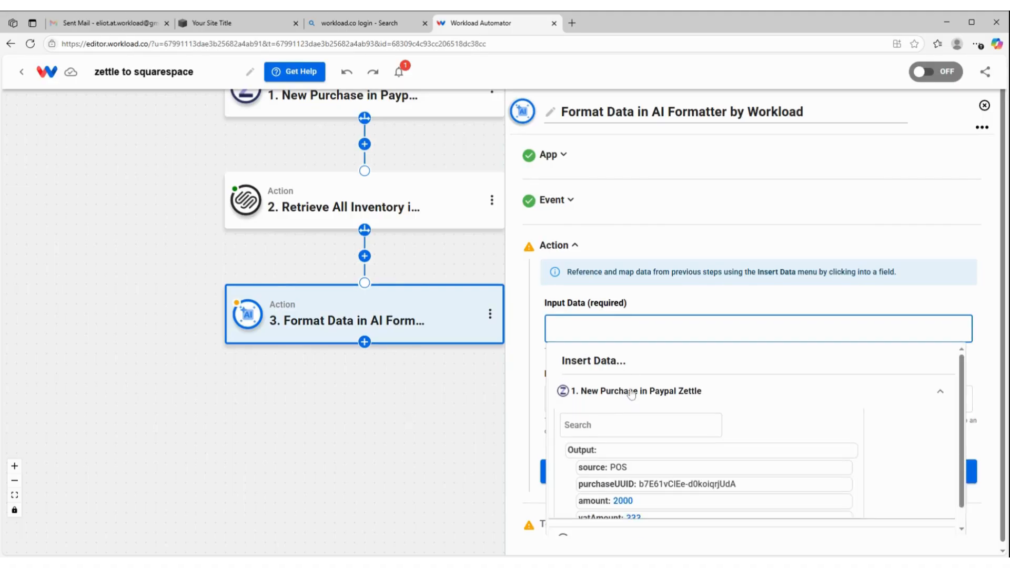
{"action": "left_click", "coordinate": [604, 452]}
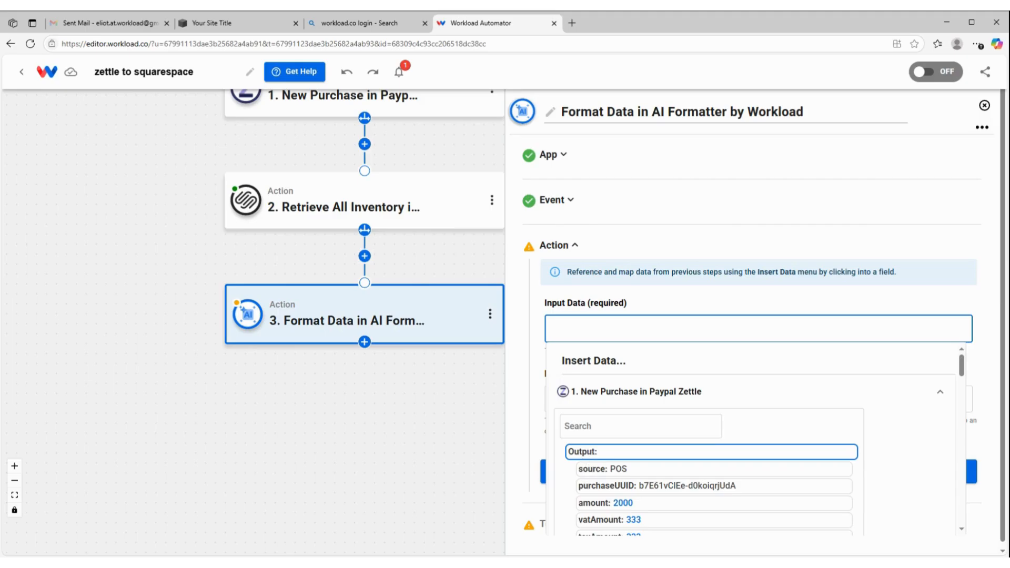
{"action": "left_click", "coordinate": [603, 451]}
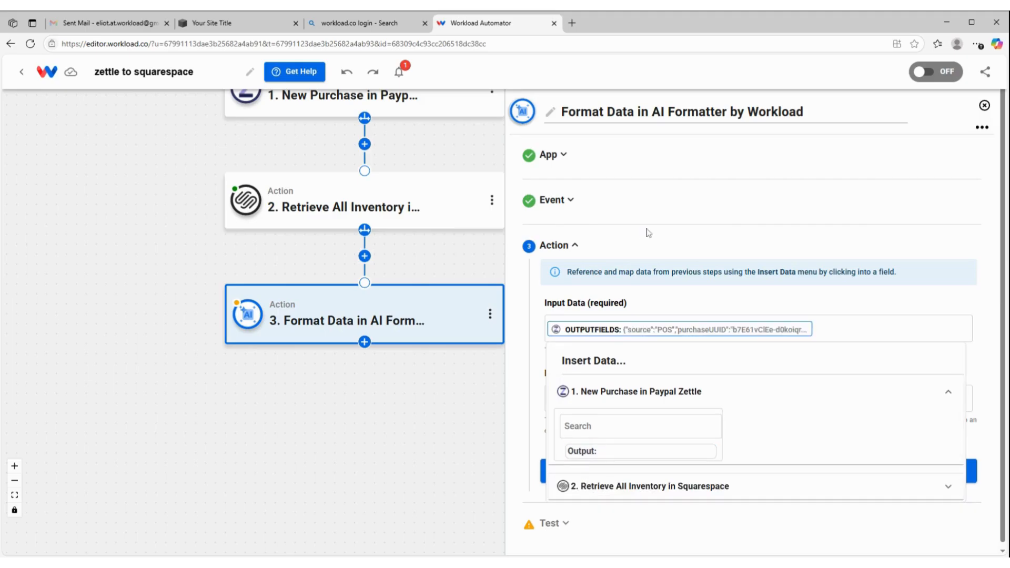
{"action": "left_click", "coordinate": [652, 277]}
Enter the AI Formatter prompt "pull out product SKU as a separate response"
{"action": "left_click", "coordinate": [589, 398]}
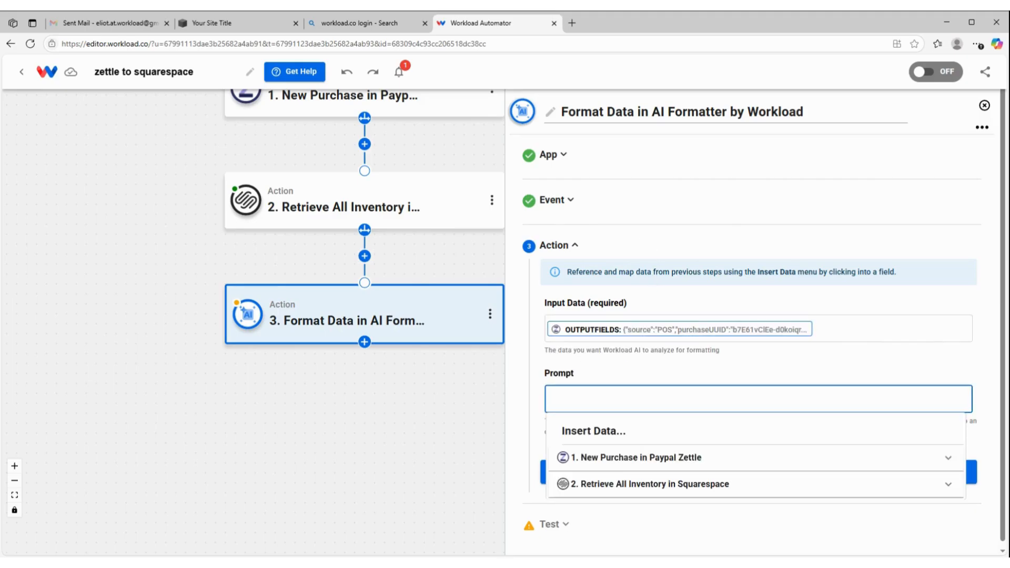
{"action": "type", "text": "pull out product SKU as a separate response"}
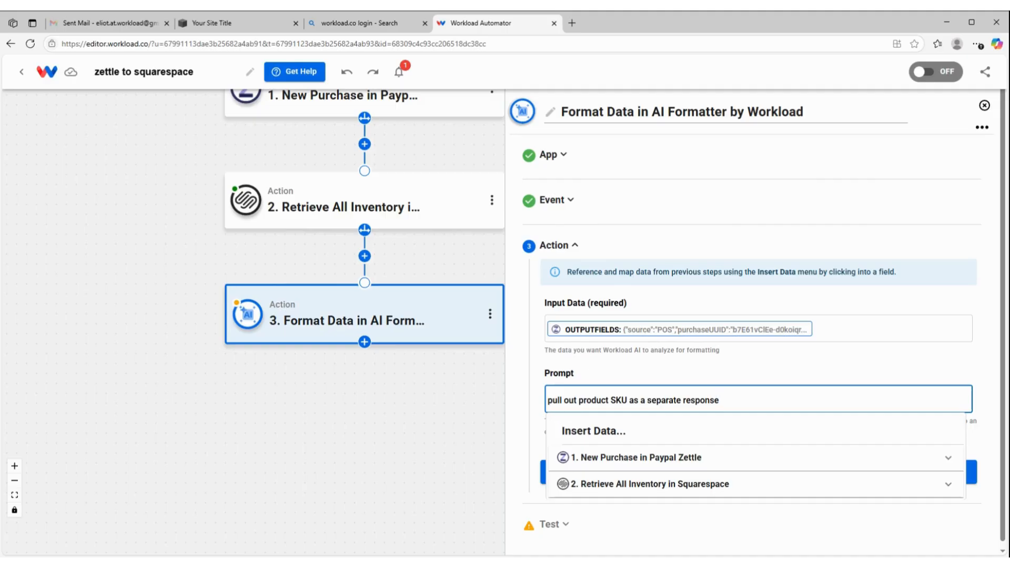
{"action": "left_click", "coordinate": [837, 376]}
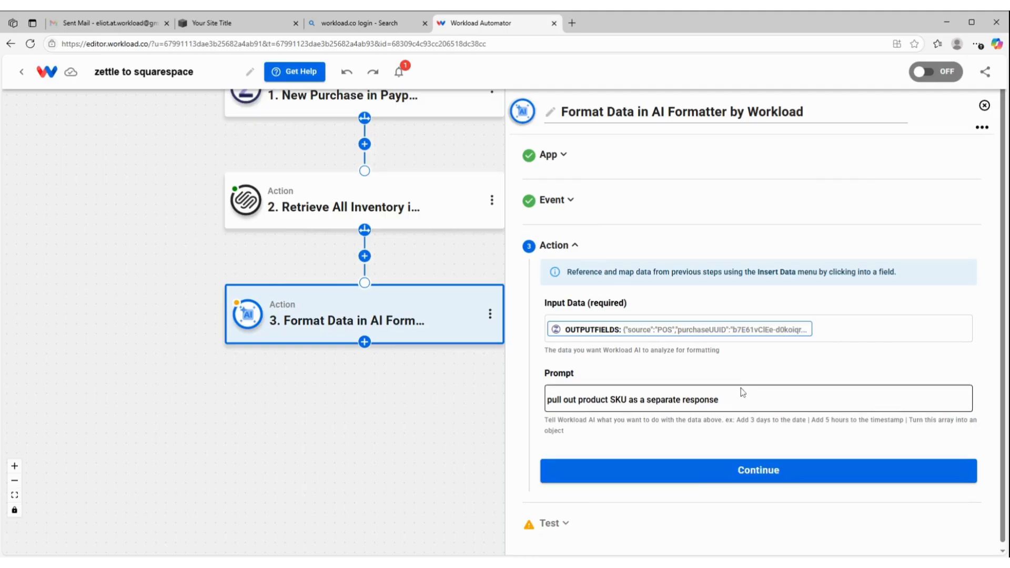
Test the Format Data action with the mapped purchase data and finish the third step
{"action": "left_click", "coordinate": [725, 473]}
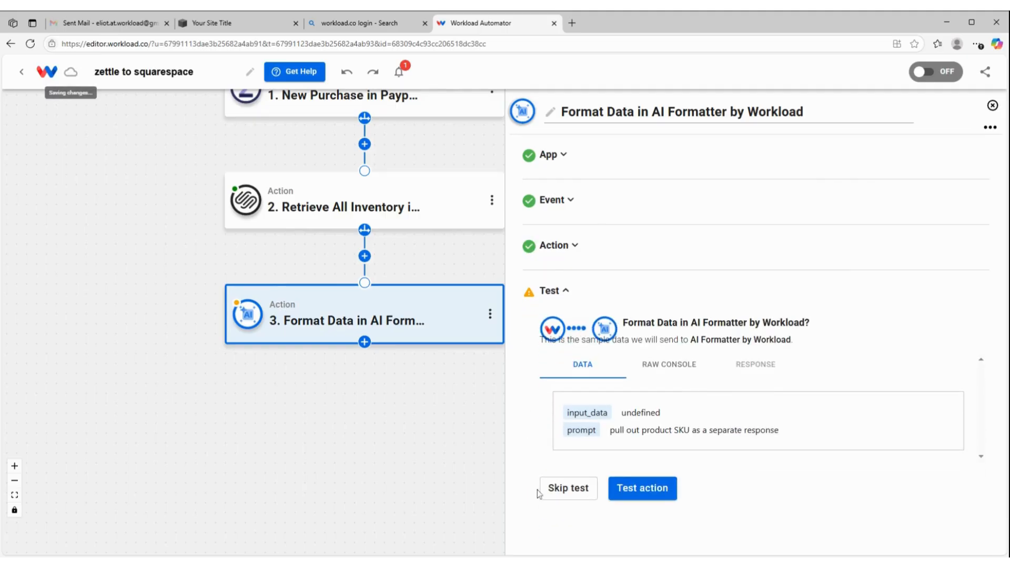
{"action": "left_click", "coordinate": [644, 489]}
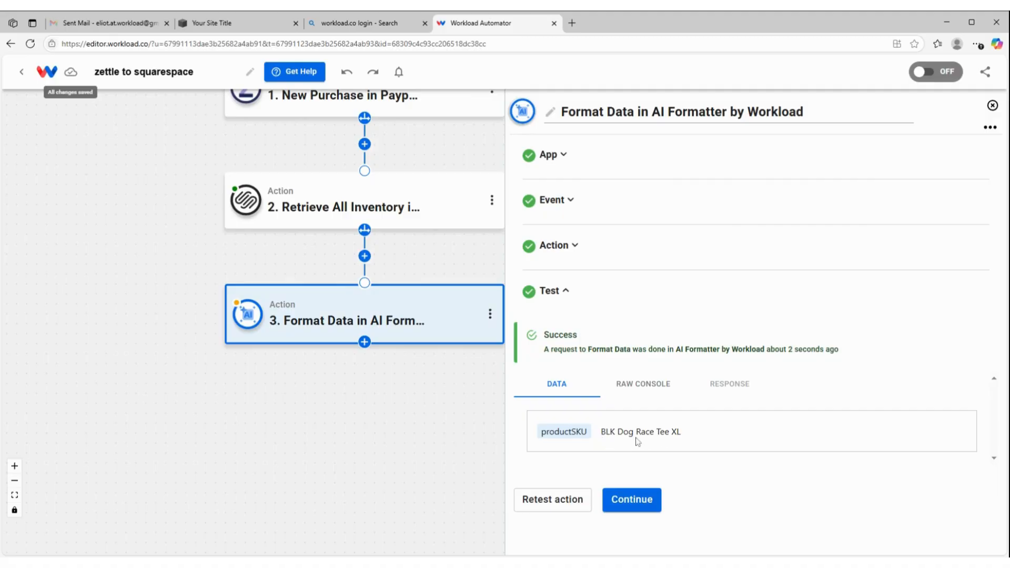
{"action": "left_click", "coordinate": [632, 500]}
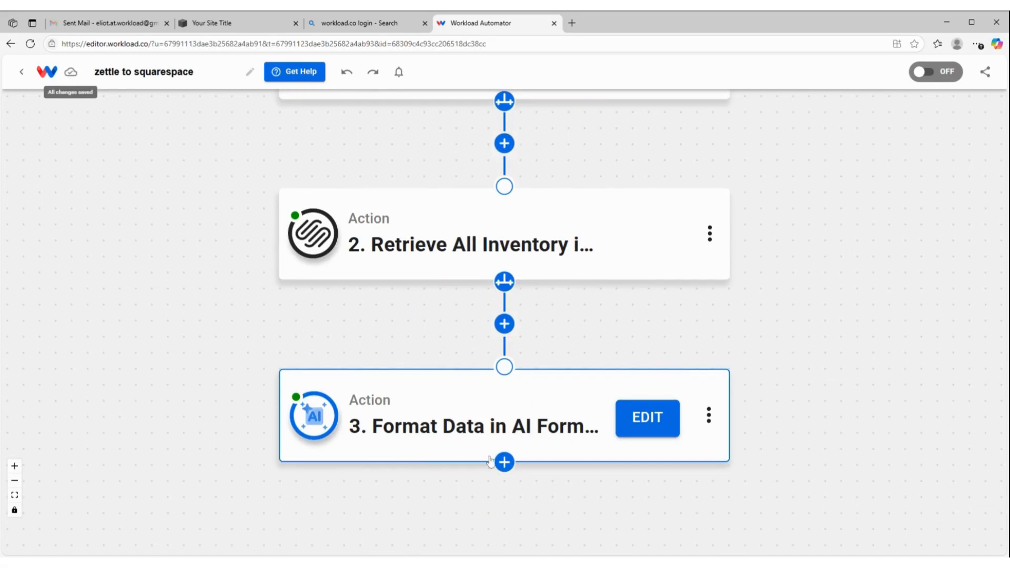
Add a fourth workflow step using the Array Functions tool with the Search Array Items event
{"action": "left_click", "coordinate": [504, 463]}
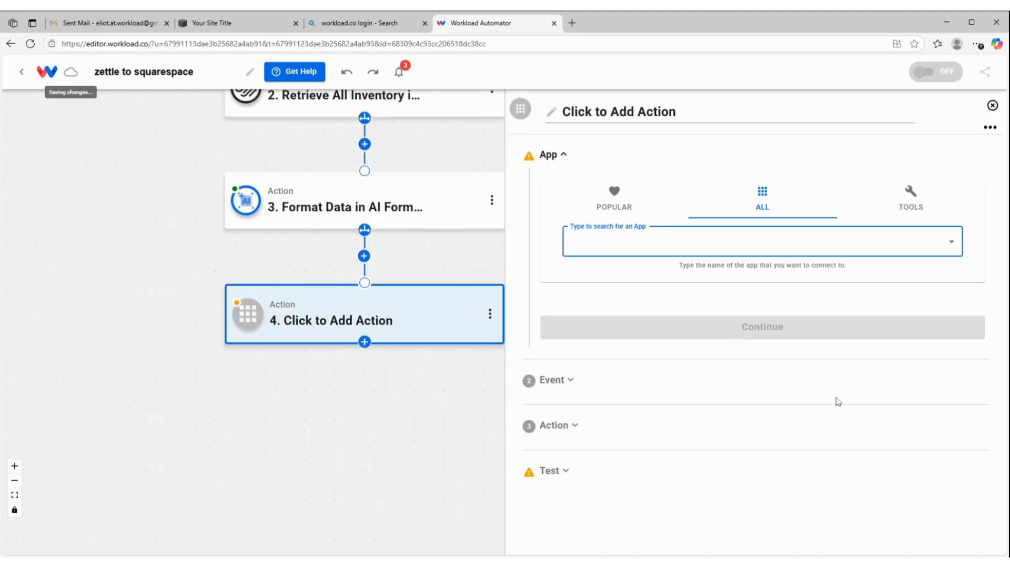
{"action": "left_click", "coordinate": [915, 207]}
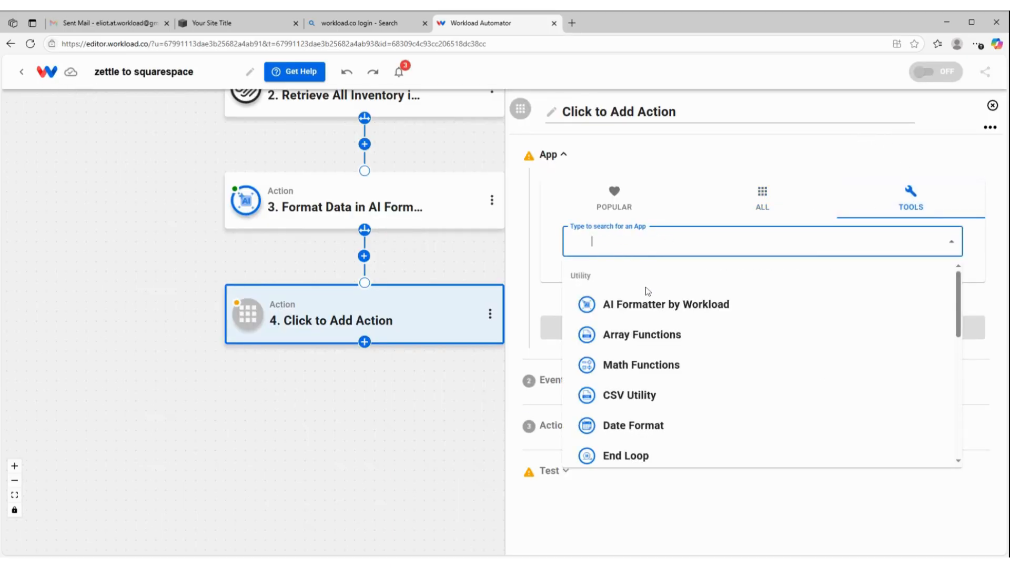
{"action": "left_click", "coordinate": [630, 338]}
{"action": "left_click", "coordinate": [762, 228]}
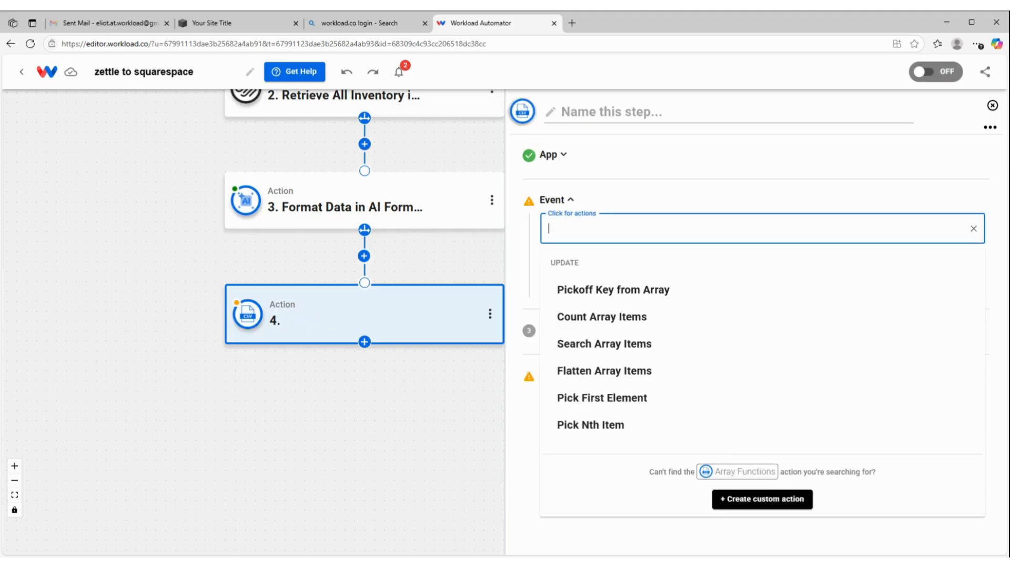
{"action": "left_click", "coordinate": [597, 352]}
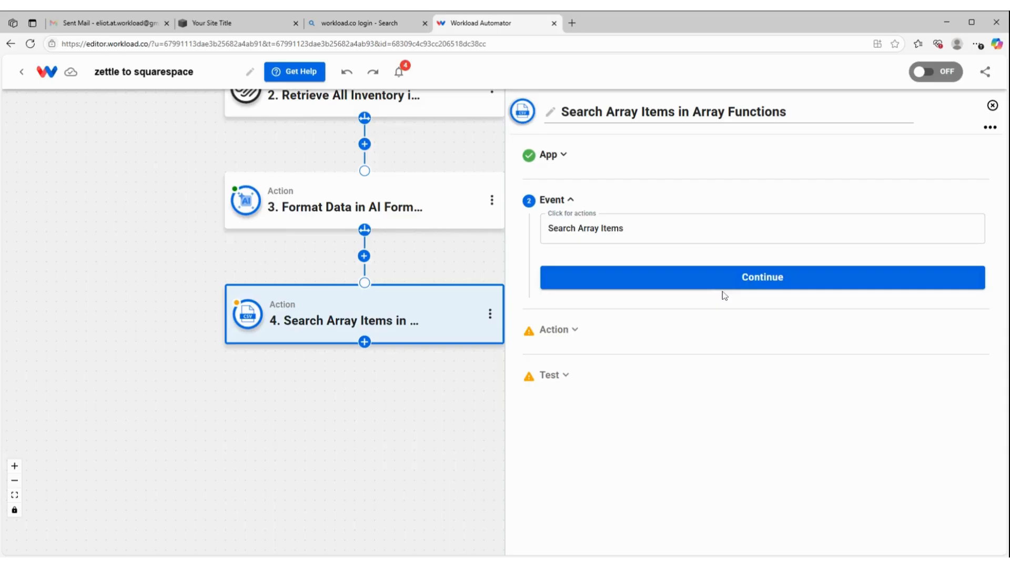
{"action": "left_click", "coordinate": [725, 279]}
Map the inventory array from the Retrieve All Inventory in Squarespace step as the source array to search
{"action": "left_click", "coordinate": [602, 336]}
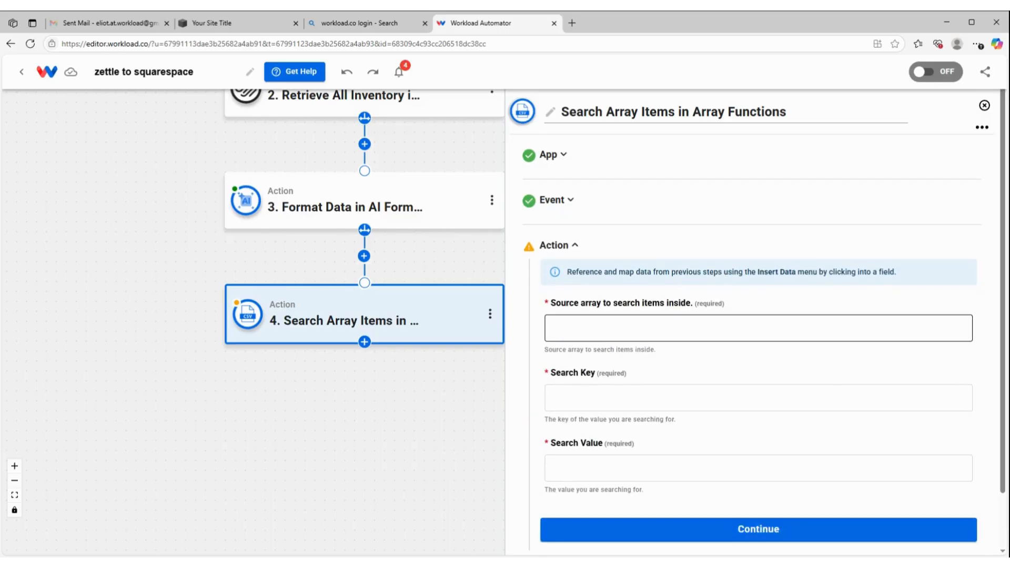
{"action": "left_click", "coordinate": [605, 293]}
{"action": "left_click", "coordinate": [605, 329]}
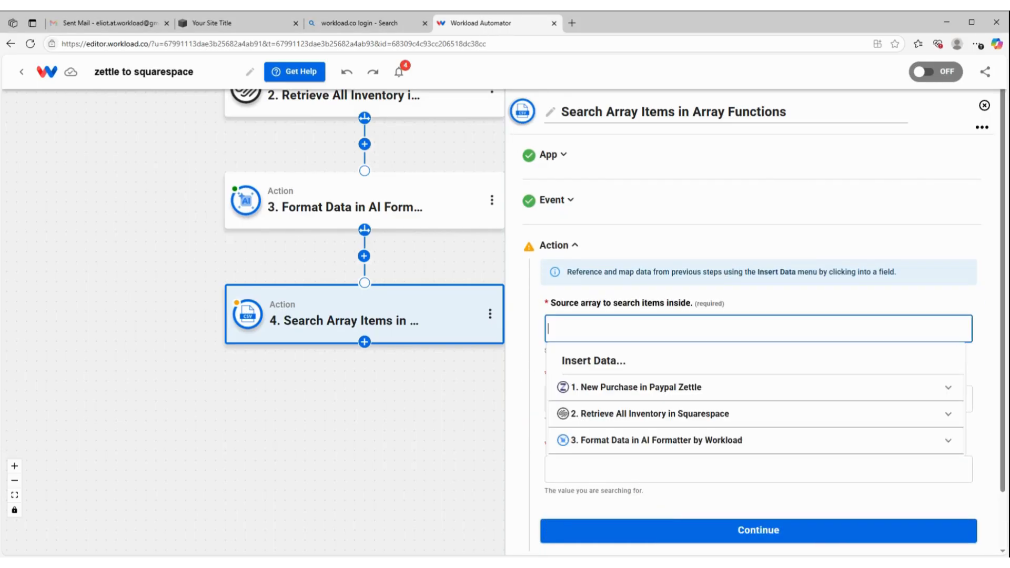
{"action": "left_click", "coordinate": [632, 417]}
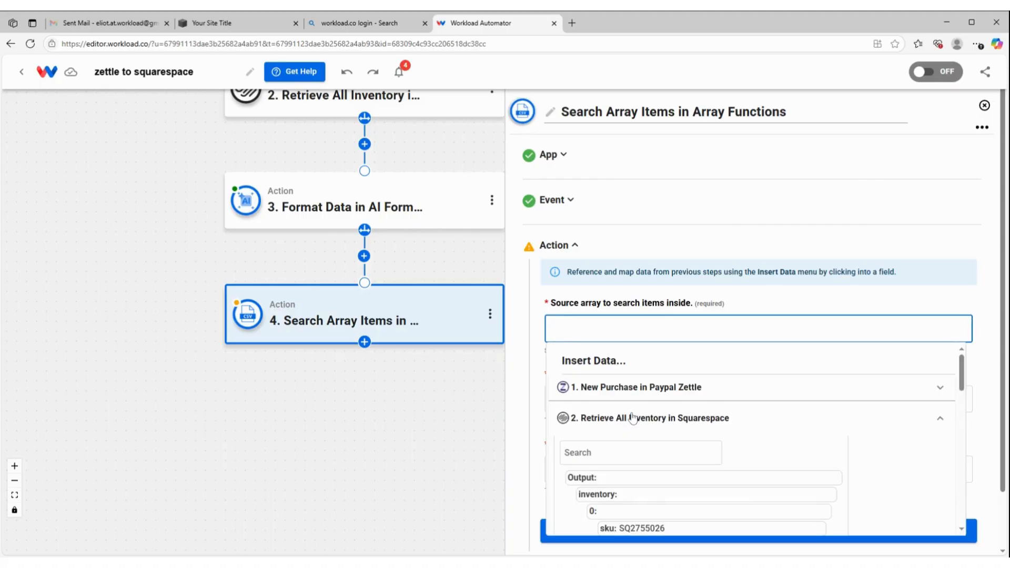
{"action": "left_click", "coordinate": [625, 496]}
{"action": "left_click", "coordinate": [670, 261]}
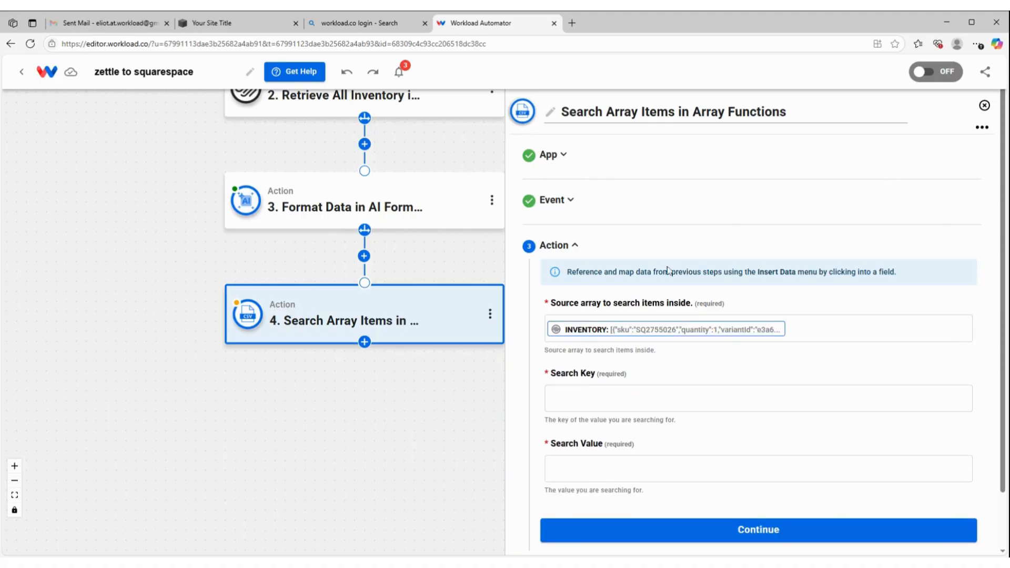
Set the Search Key to sku and map the Search Value to the productSKU output of the AI Formatter step
{"action": "left_click", "coordinate": [670, 399]}
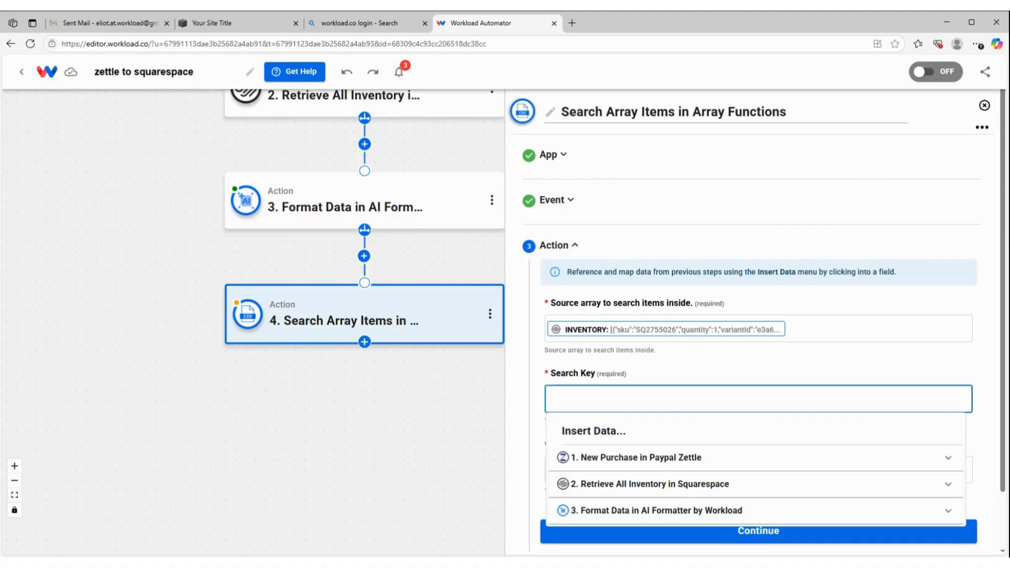
{"action": "type", "text": "sku"}
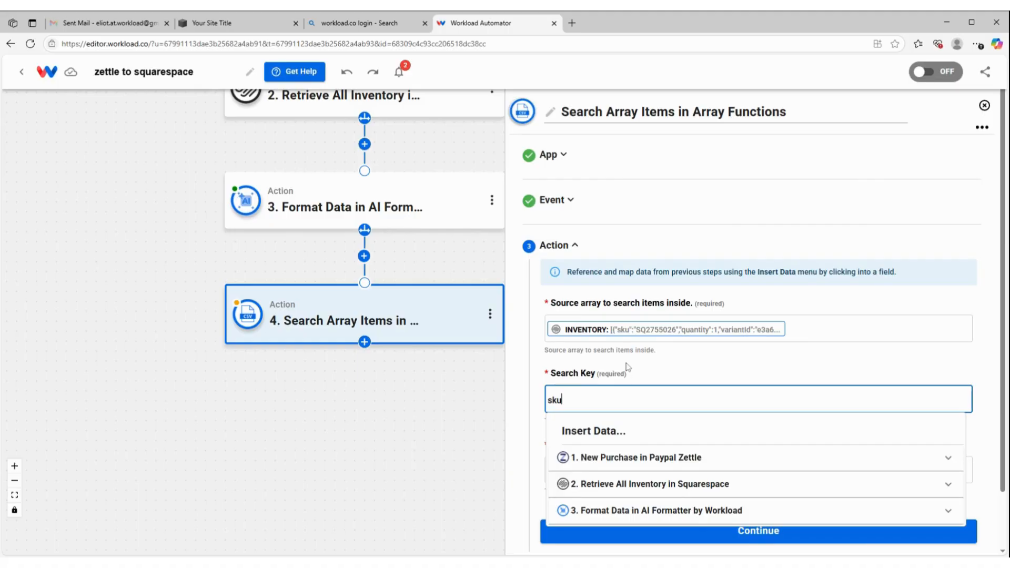
{"action": "left_click", "coordinate": [628, 367]}
{"action": "left_click", "coordinate": [613, 464]}
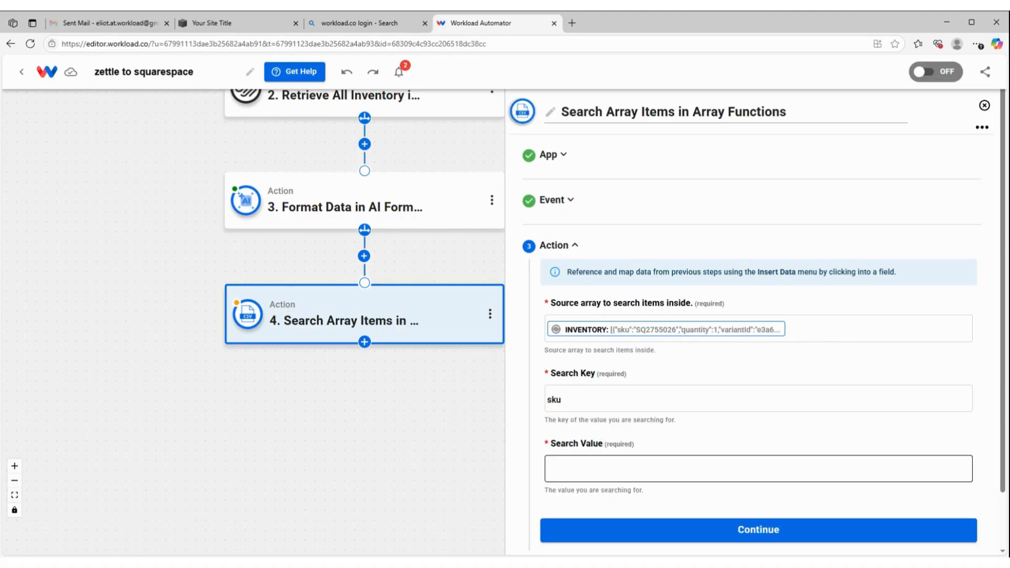
{"action": "left_click", "coordinate": [612, 467]}
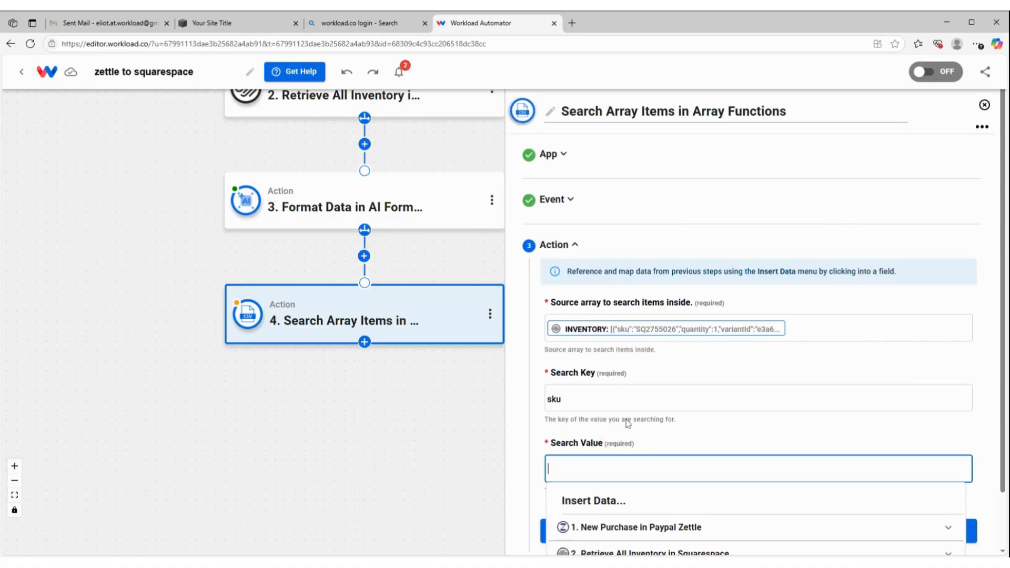
{"action": "scroll", "coordinate": [620, 431], "scroll_direction": "down", "scroll_amount": 1}
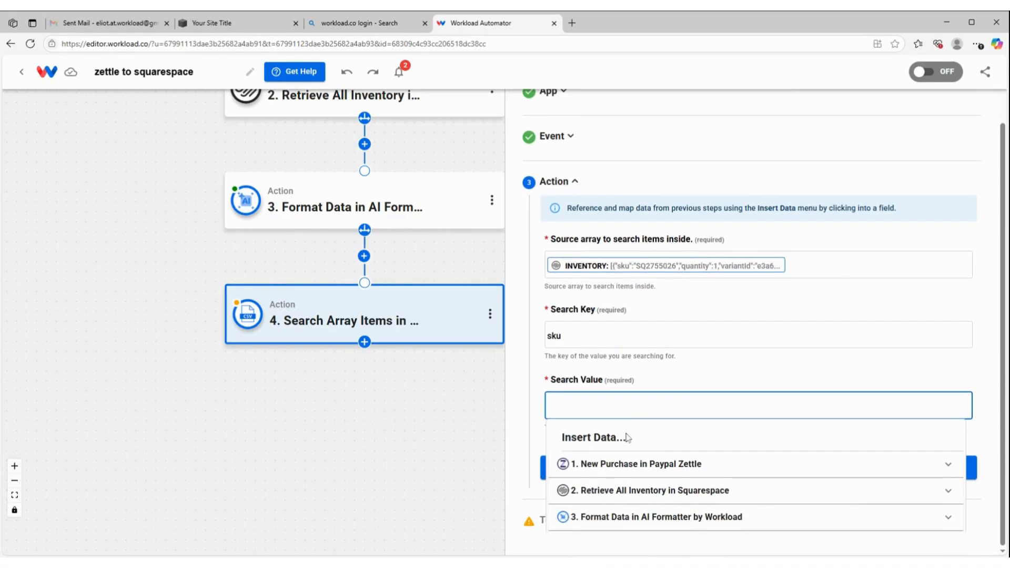
{"action": "left_click", "coordinate": [630, 523]}
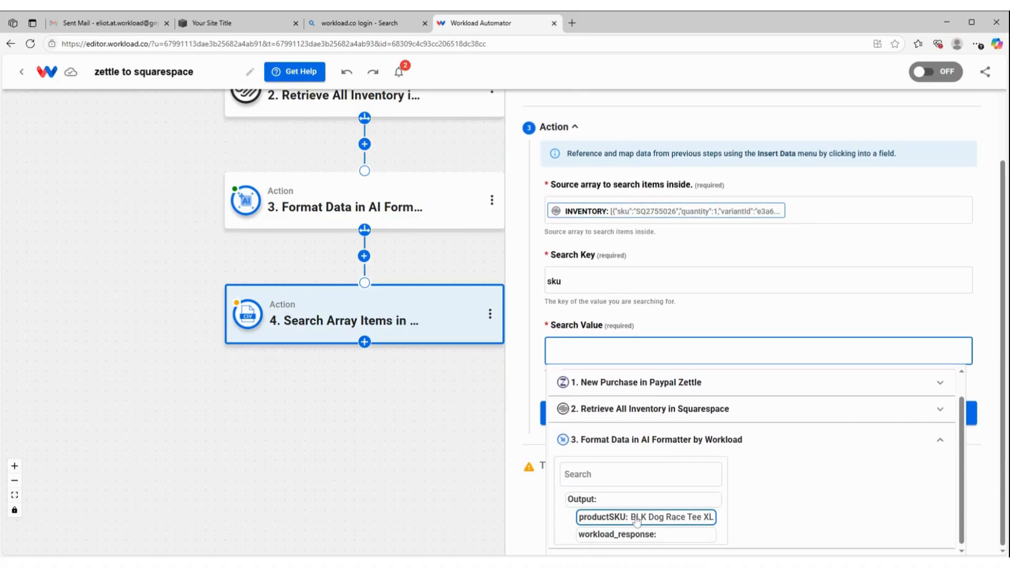
{"action": "left_click", "coordinate": [655, 518]}
{"action": "left_click", "coordinate": [755, 307]}
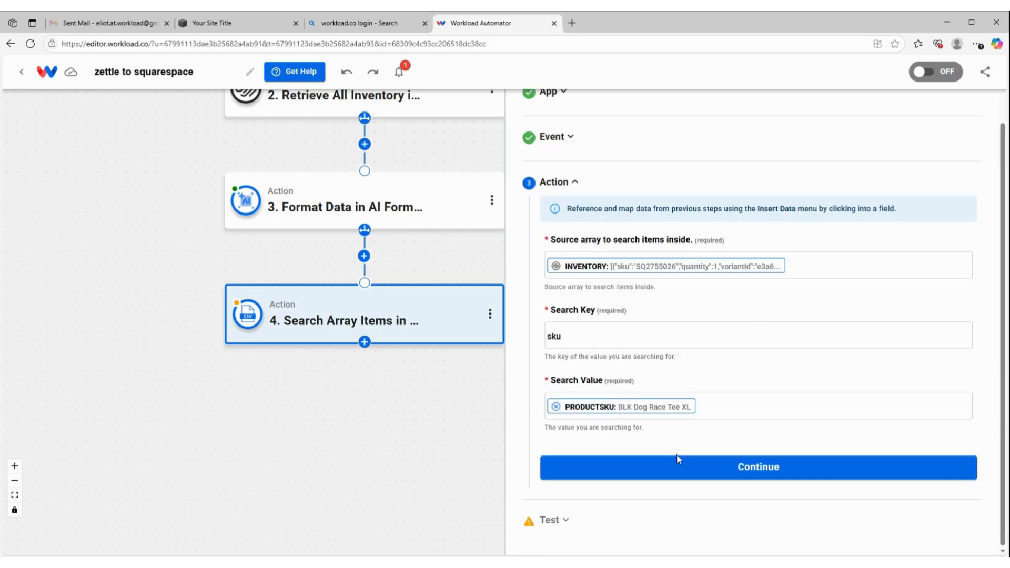
Test the Search Array Items action and finish the fourth step
{"action": "left_click", "coordinate": [683, 468]}
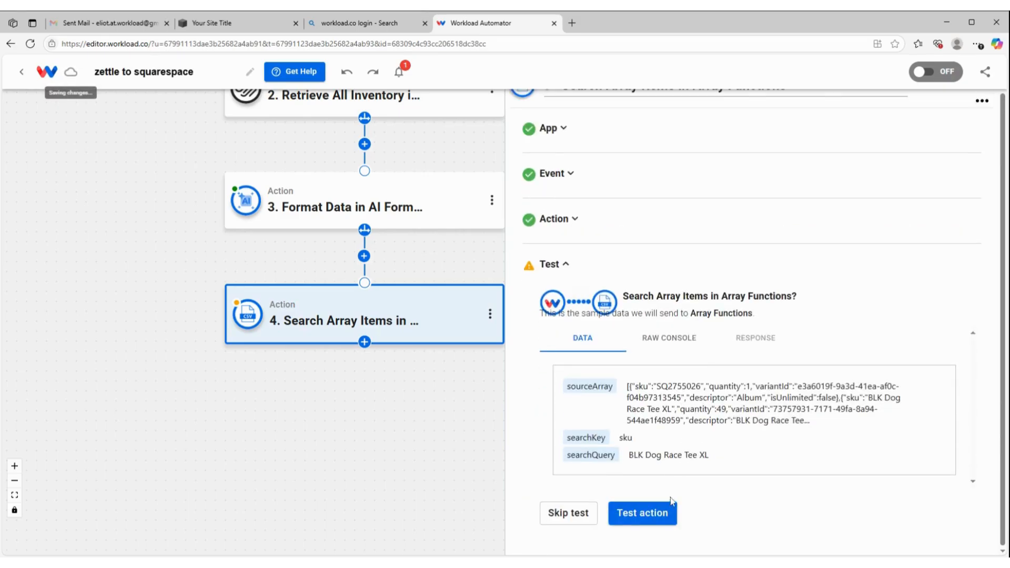
{"action": "left_click", "coordinate": [639, 513]}
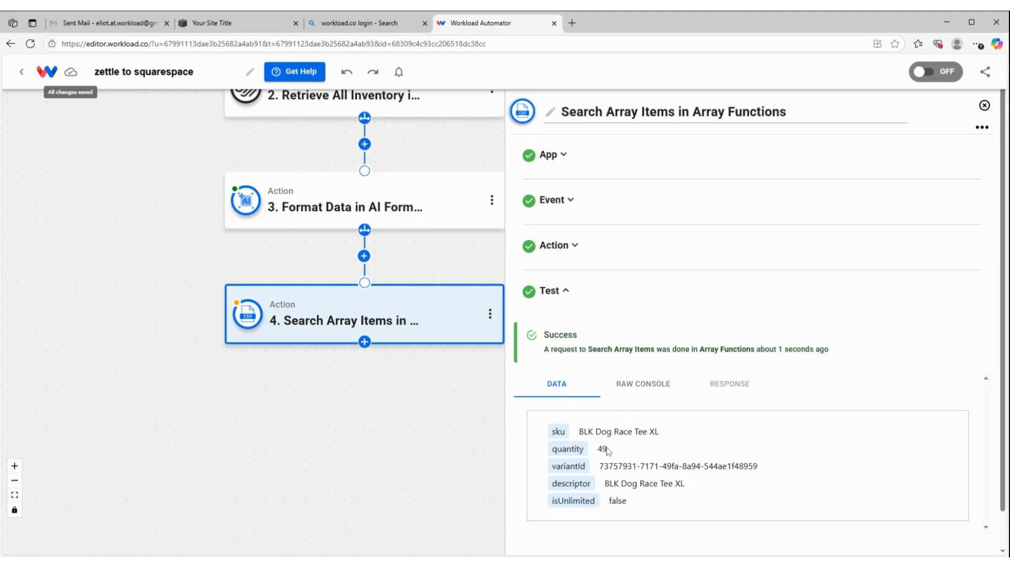
{"action": "scroll", "coordinate": [607, 451], "scroll_direction": "down", "scroll_amount": 1}
{"action": "left_click", "coordinate": [638, 534]}
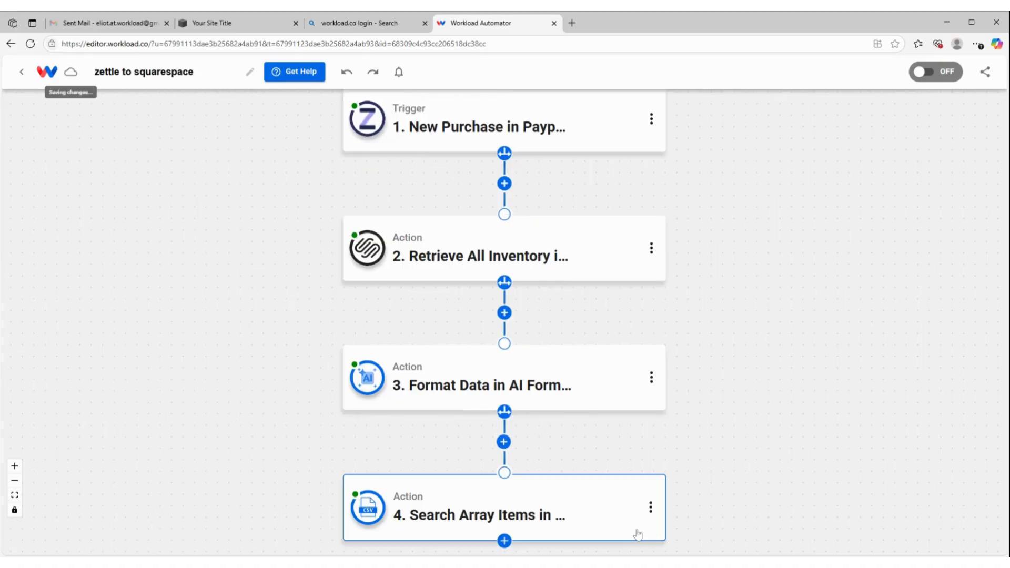
Add a fifth workflow step using Squarespace's Adjust Stock Quantities event with the connected Squarespace account
{"action": "scroll", "coordinate": [660, 431], "scroll_direction": "down", "scroll_amount": 1}
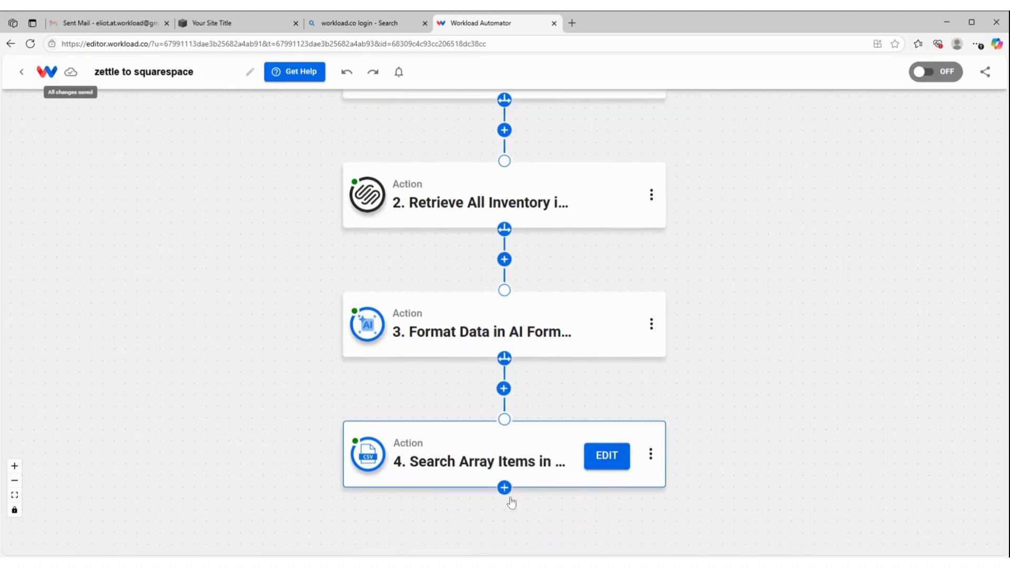
{"action": "left_click", "coordinate": [504, 488]}
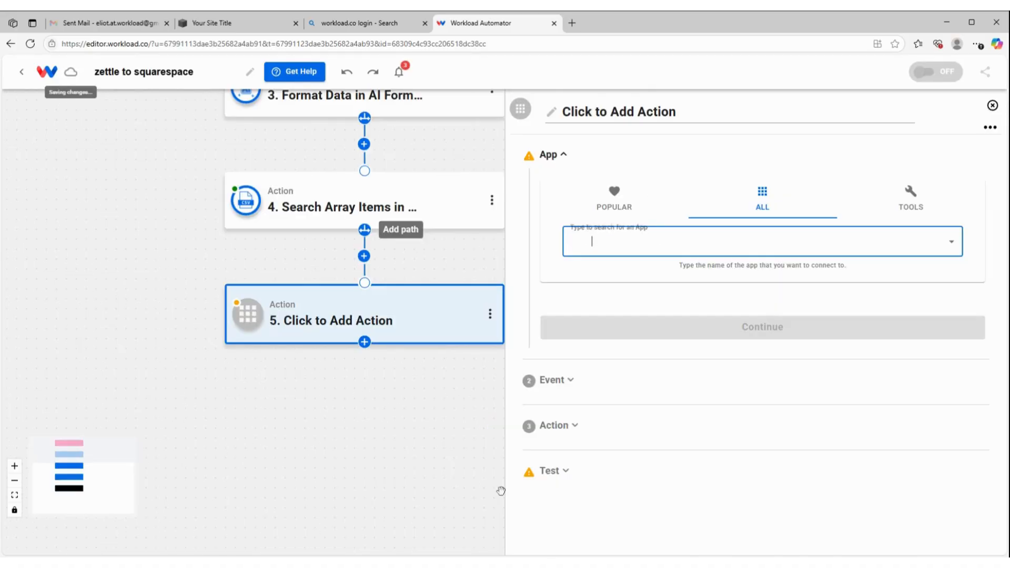
{"action": "type", "text": "square"}
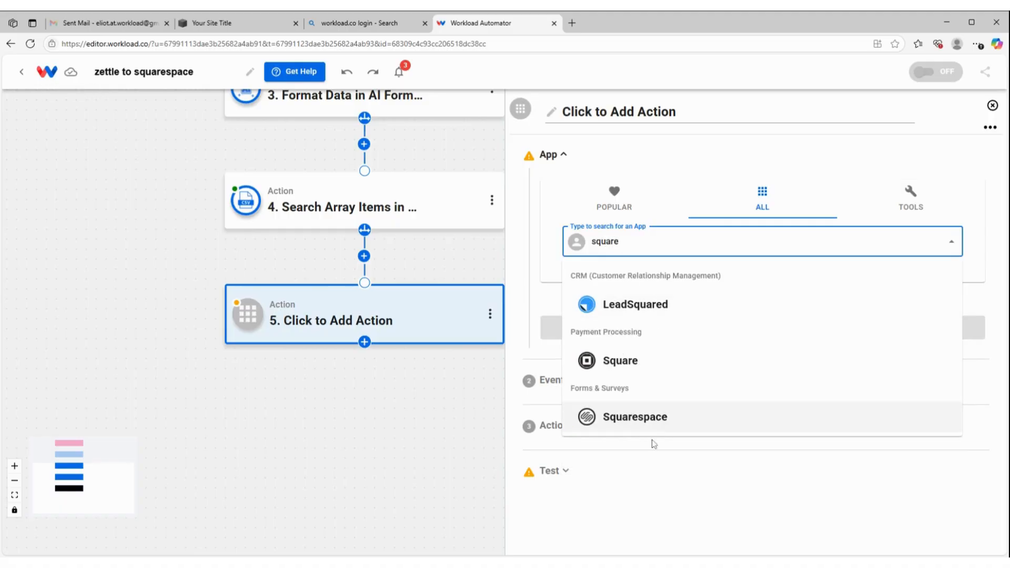
{"action": "left_click", "coordinate": [652, 418]}
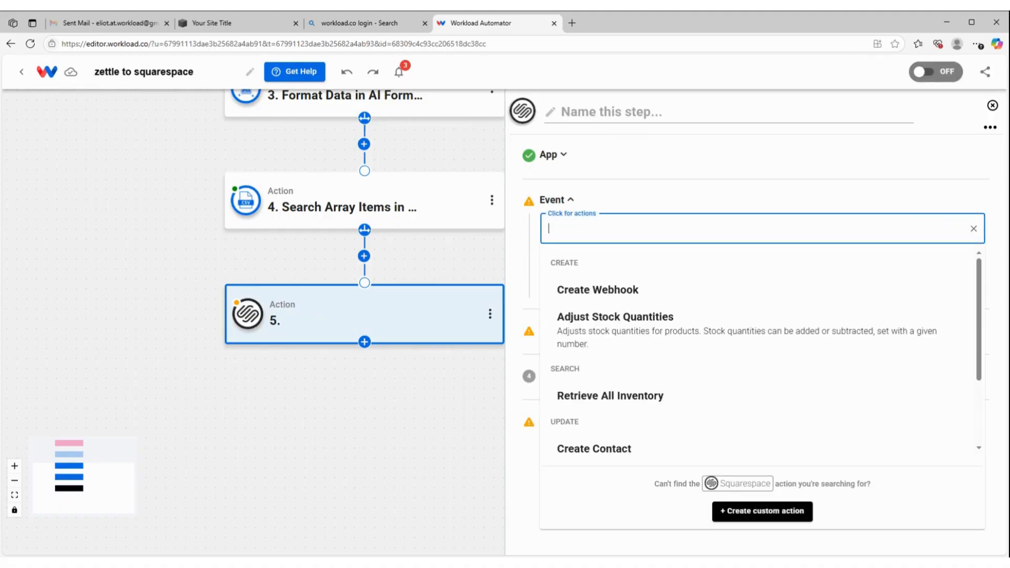
{"action": "left_click", "coordinate": [616, 330]}
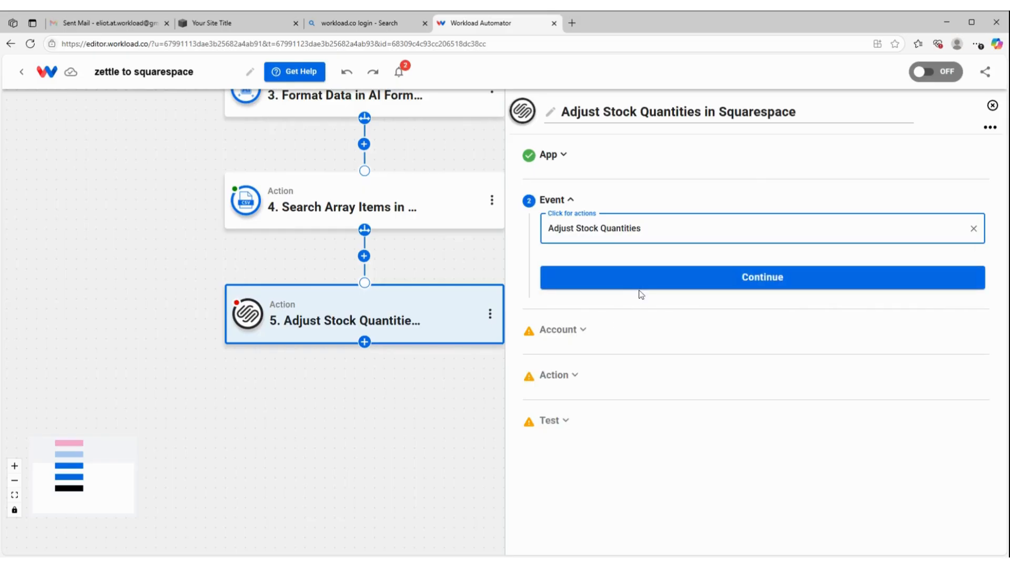
{"action": "left_click", "coordinate": [645, 287]}
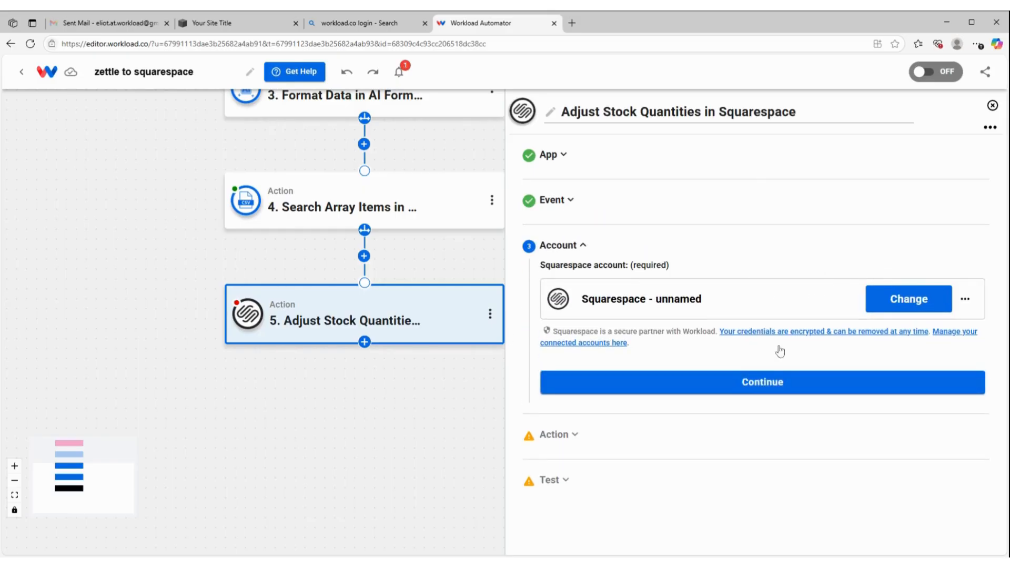
{"action": "left_click", "coordinate": [776, 390]}
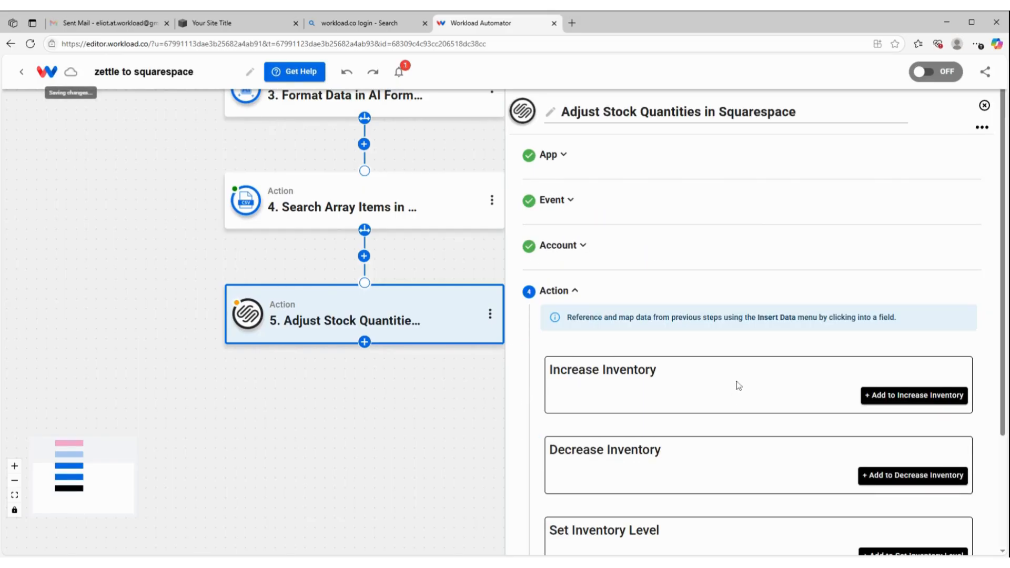
Add a Decrease Inventory entry to the Adjust Stock Quantities action
{"action": "scroll", "coordinate": [740, 363], "scroll_direction": "down", "scroll_amount": 1}
{"action": "scroll", "coordinate": [742, 363], "scroll_direction": "down", "scroll_amount": 1}
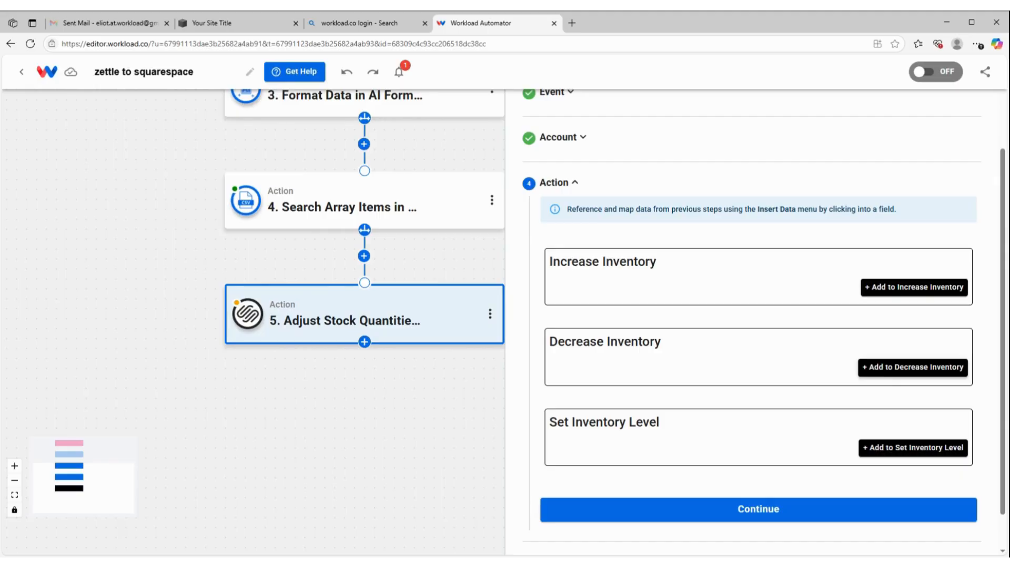
{"action": "left_click", "coordinate": [884, 367]}
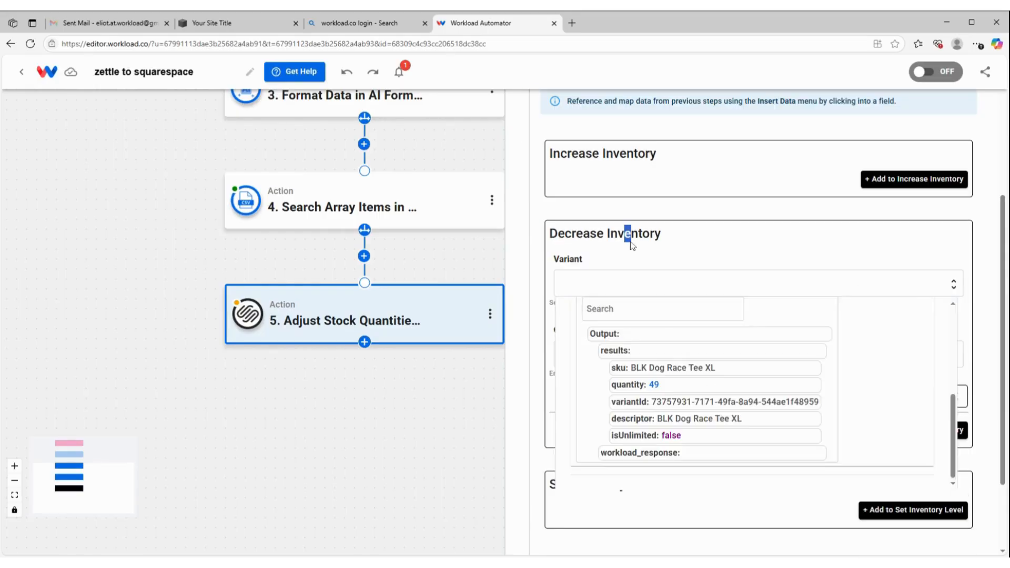
{"action": "left_click_drag", "start_coordinate": [626, 233], "coordinate": [632, 244]}
{"action": "left_click", "coordinate": [631, 244]}
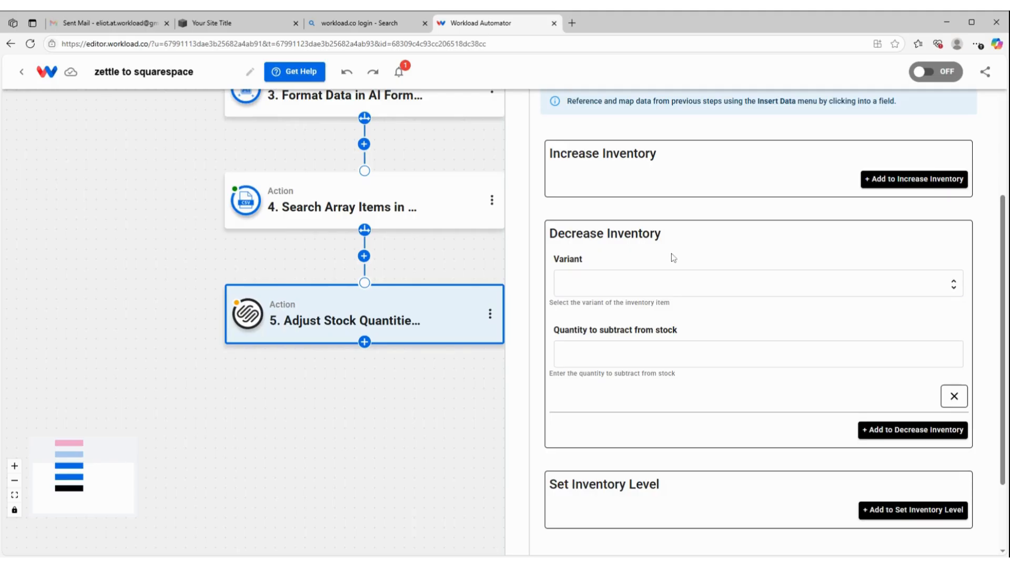
Map the Decrease Inventory entry's Variant to the custom variantId output of the Search Array Items step
{"action": "left_click", "coordinate": [673, 283]}
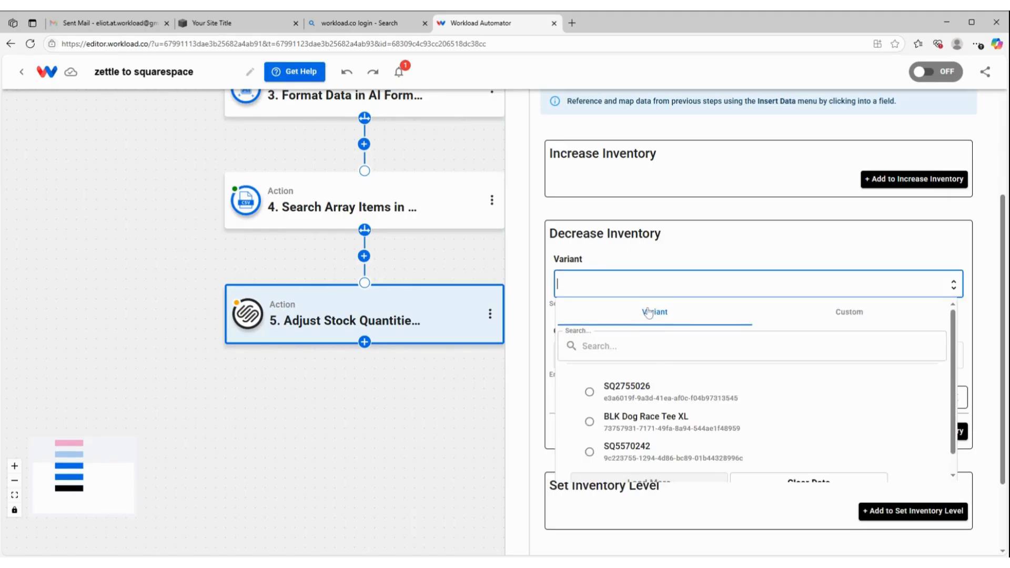
{"action": "scroll", "coordinate": [663, 425], "scroll_direction": "down", "scroll_amount": 1}
{"action": "scroll", "coordinate": [668, 334], "scroll_direction": "up", "scroll_amount": 1}
{"action": "left_click", "coordinate": [855, 314]}
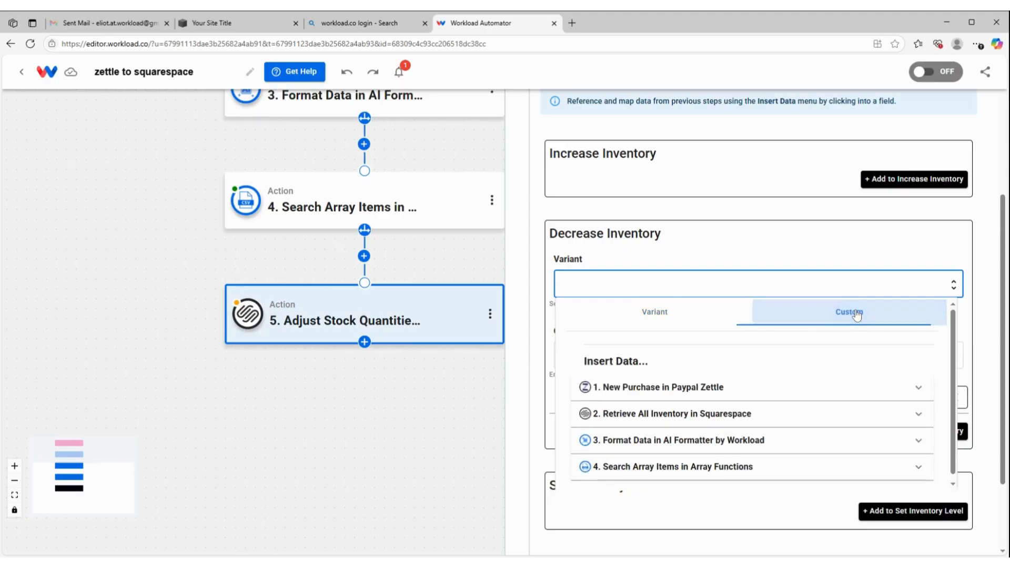
{"action": "left_click", "coordinate": [703, 468]}
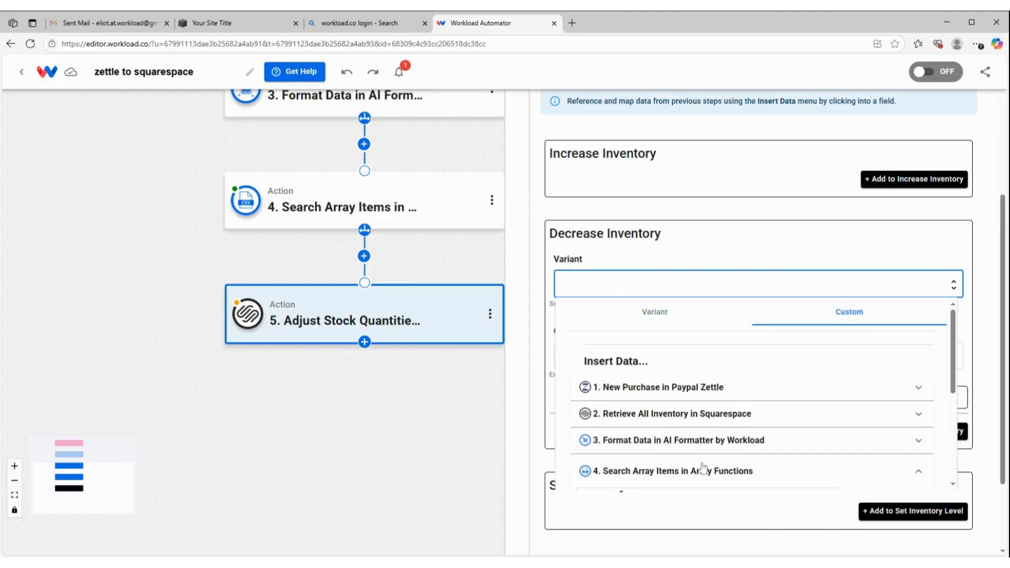
{"action": "scroll", "coordinate": [700, 421], "scroll_direction": "down", "scroll_amount": 4}
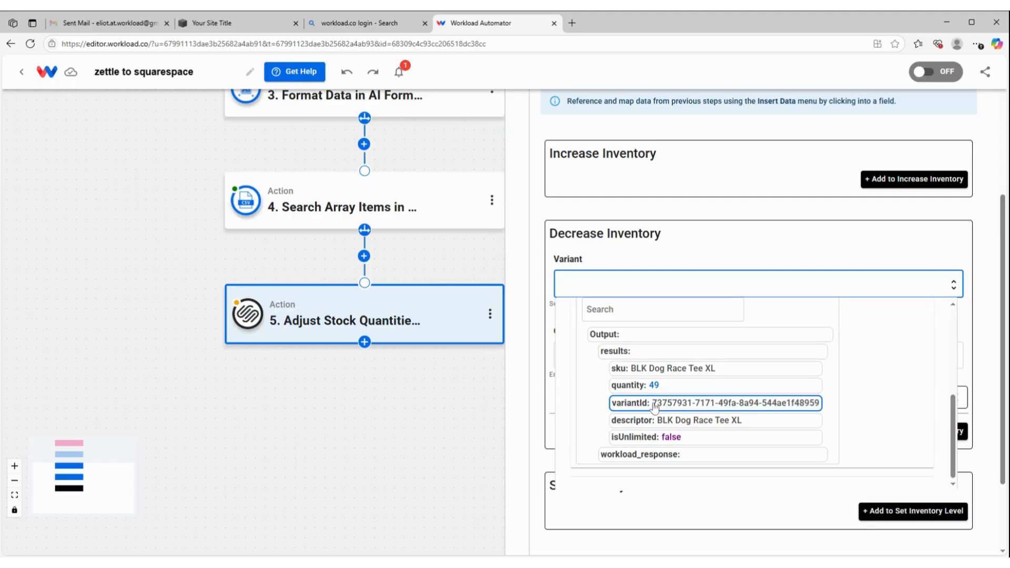
{"action": "left_click", "coordinate": [654, 404]}
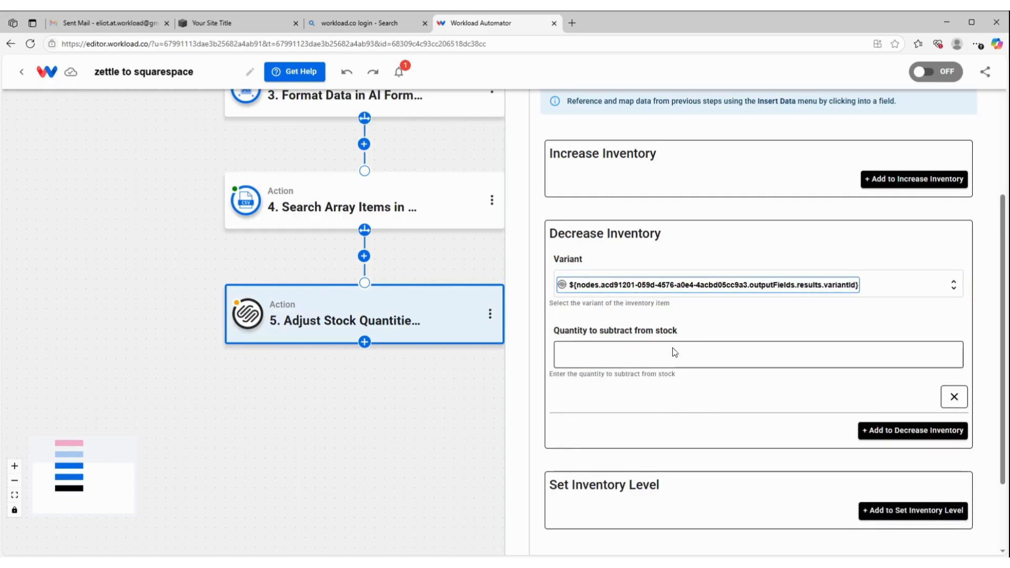
Set the quantity to subtract from stock to 1 and complete the action's setup
{"action": "left_click", "coordinate": [665, 356]}
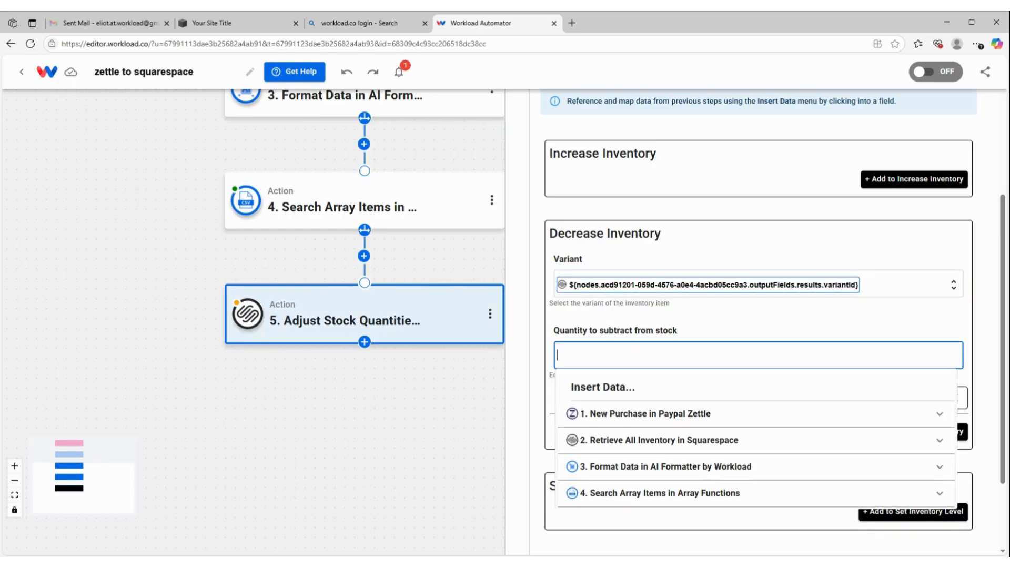
{"action": "left_click", "coordinate": [686, 321]}
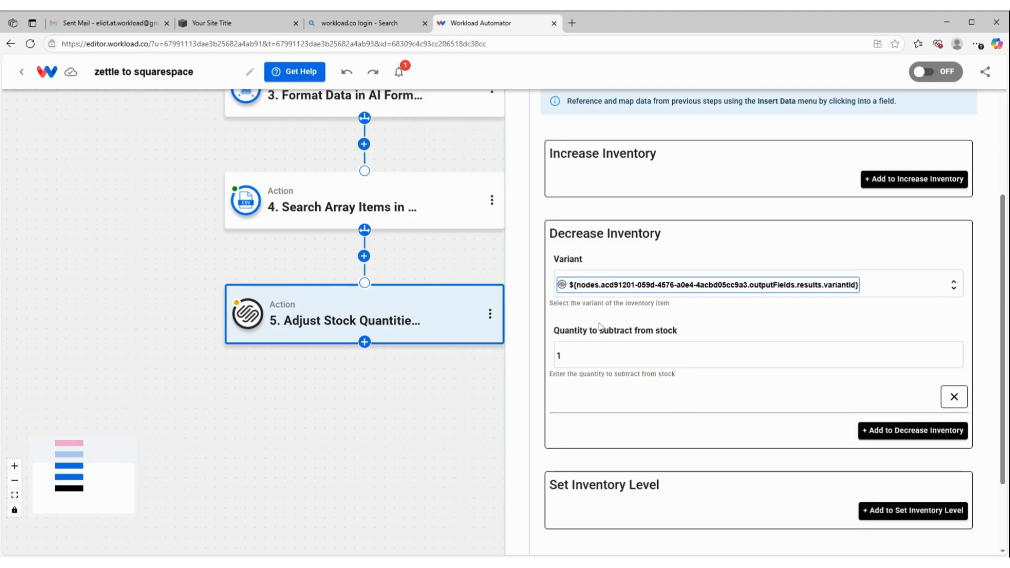
{"action": "scroll", "coordinate": [619, 321], "scroll_direction": "down", "scroll_amount": 2}
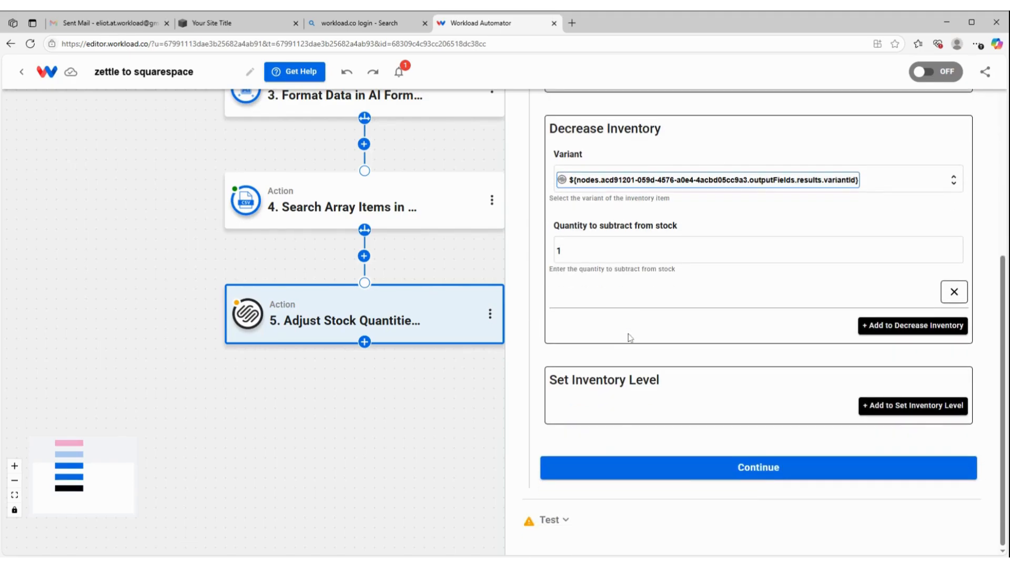
{"action": "left_click", "coordinate": [639, 463]}
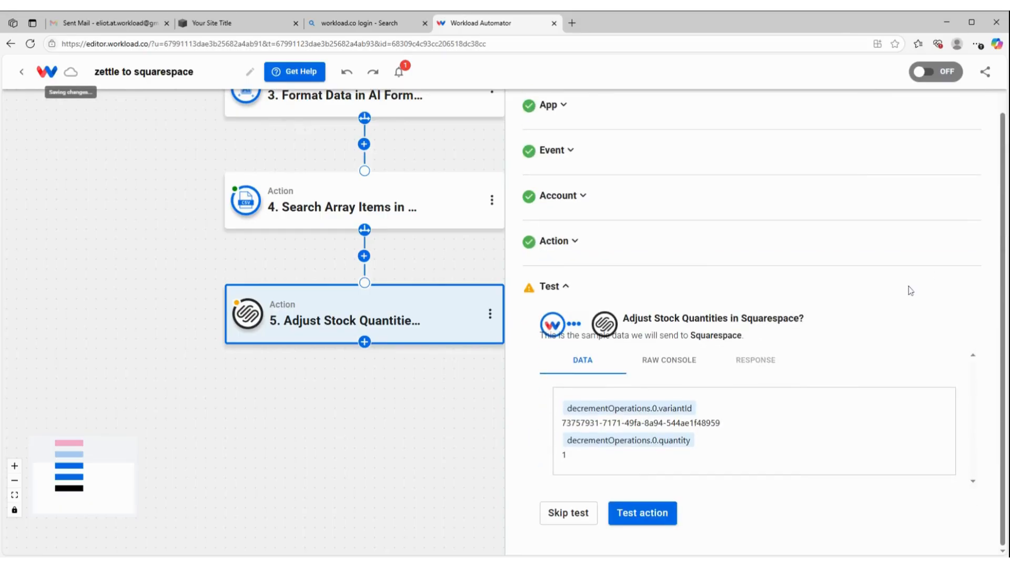
Test the Adjust Stock Quantities action and finish the fifth step
{"action": "left_click", "coordinate": [657, 515]}
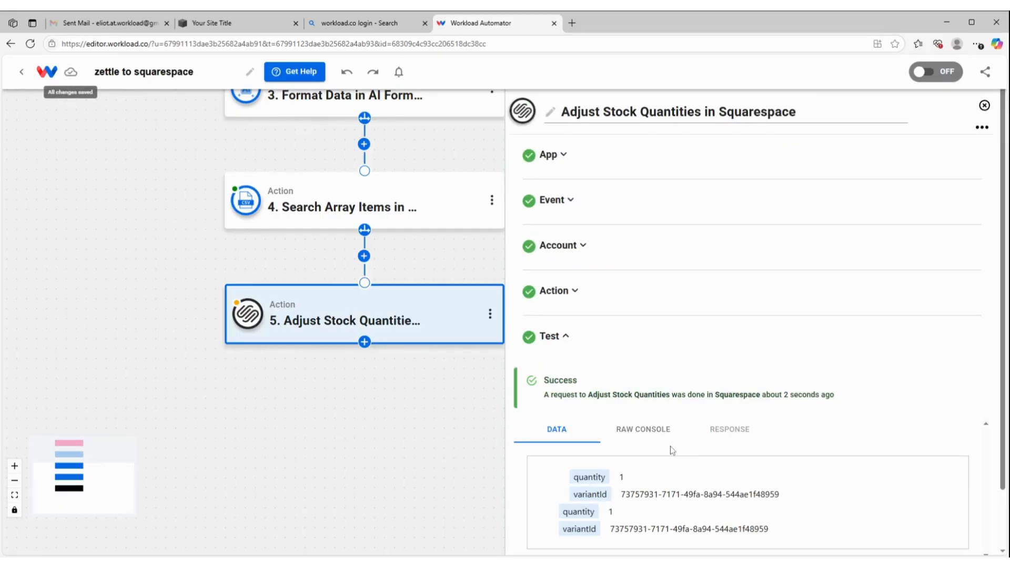
{"action": "scroll", "coordinate": [676, 481], "scroll_direction": "down", "scroll_amount": 2}
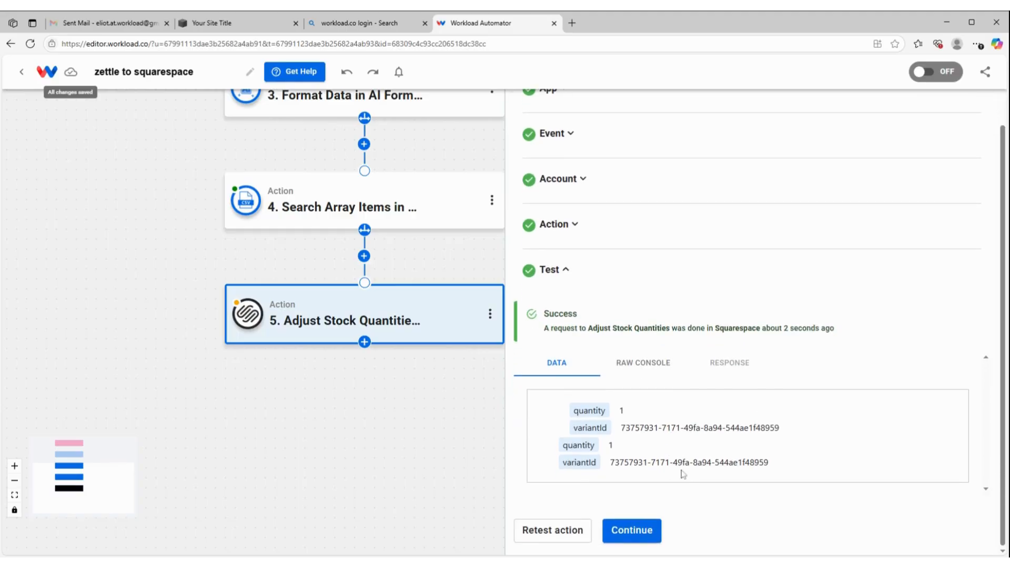
{"action": "left_click", "coordinate": [638, 534]}
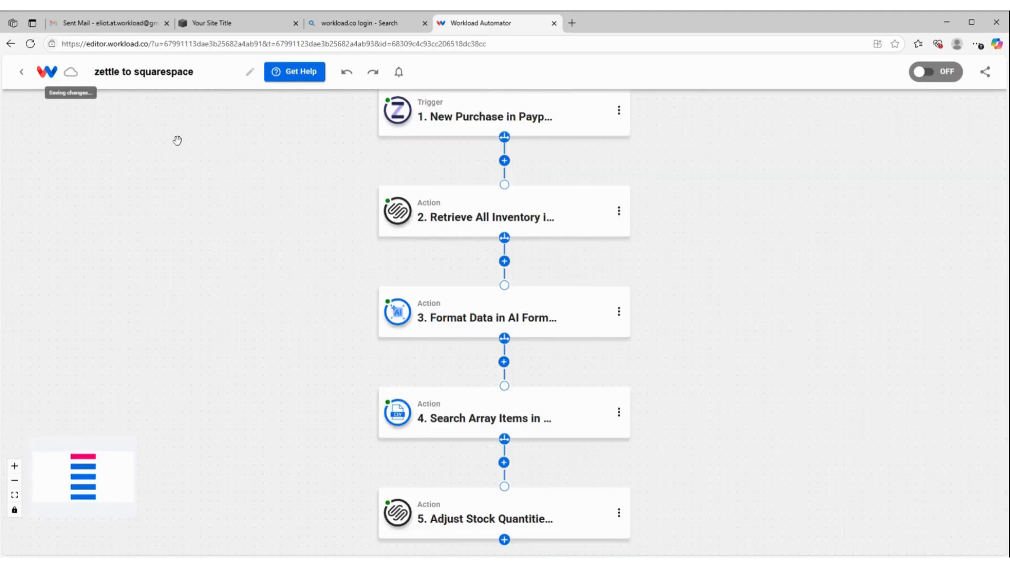
Switch to the Squarespace products page and reload it to check the stock of BLK Dog Race Tee XL
{"action": "left_click", "coordinate": [222, 27]}
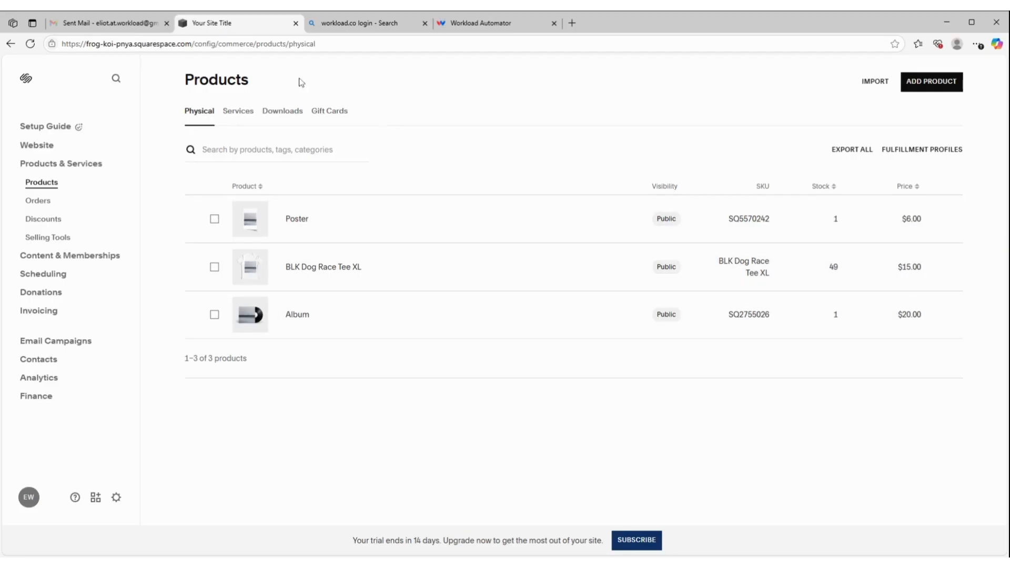
{"action": "left_click", "coordinate": [388, 44]}
{"action": "key", "text": "Return"}
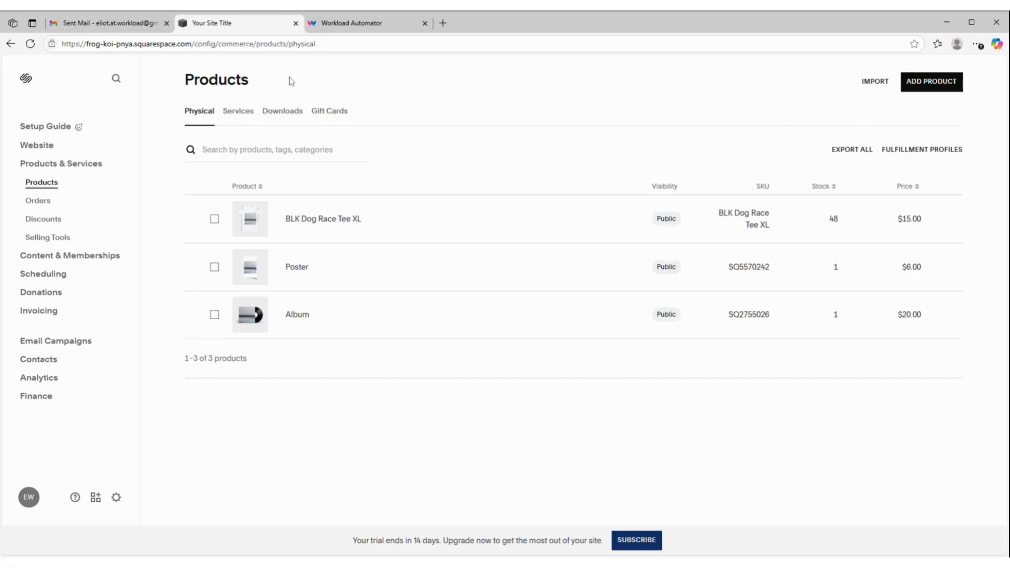
Return to the Workload editor and review the workflow down to the Adjust Stock Quantities step
{"action": "left_click", "coordinate": [337, 26]}
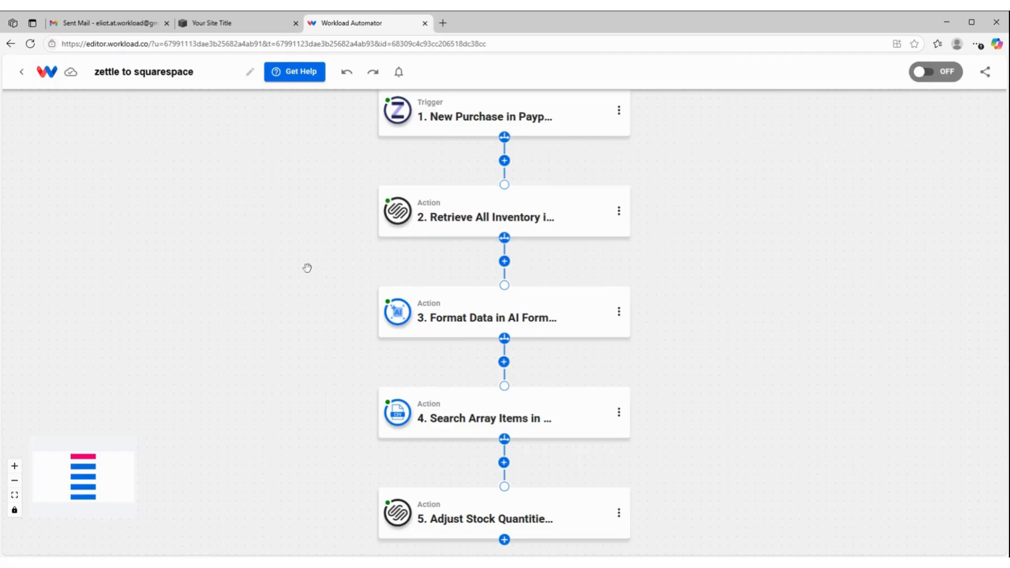
{"action": "scroll", "coordinate": [307, 268], "scroll_direction": "down", "scroll_amount": 2}
{"action": "mouse_move", "coordinate": [529, 488]}
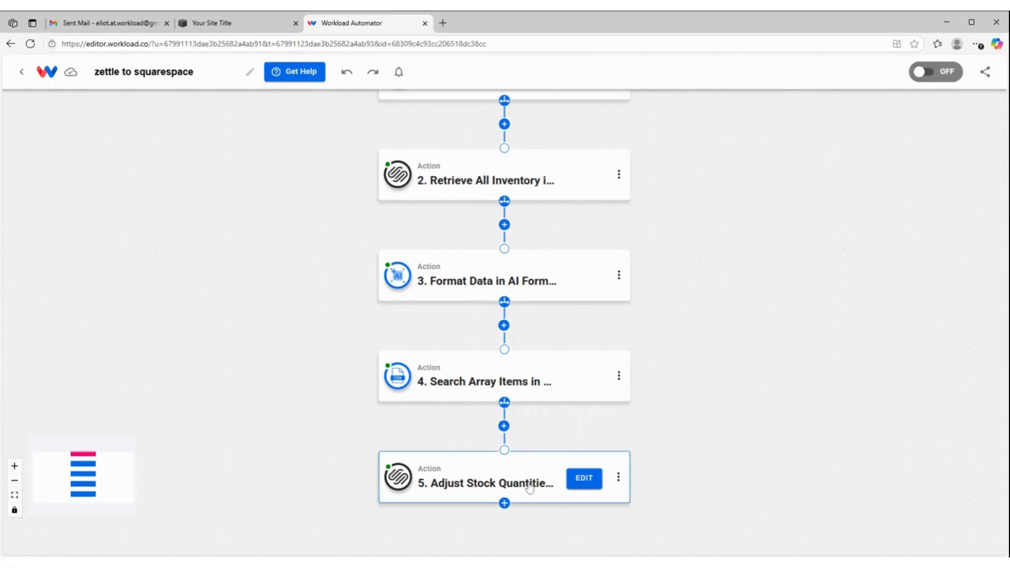